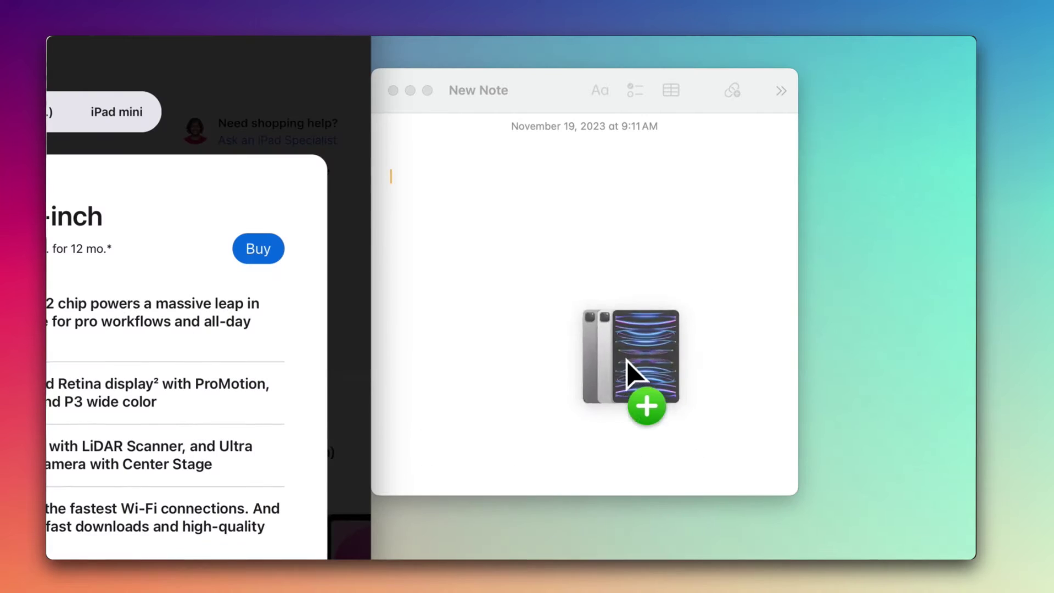
Drag the iPad image, statue photo, SF-Pro.dmg file and Thanksgiving calendar event into the Quick Note.
{"action": "left_click_drag", "start_coordinate": [626, 357], "coordinate": [626, 360]}
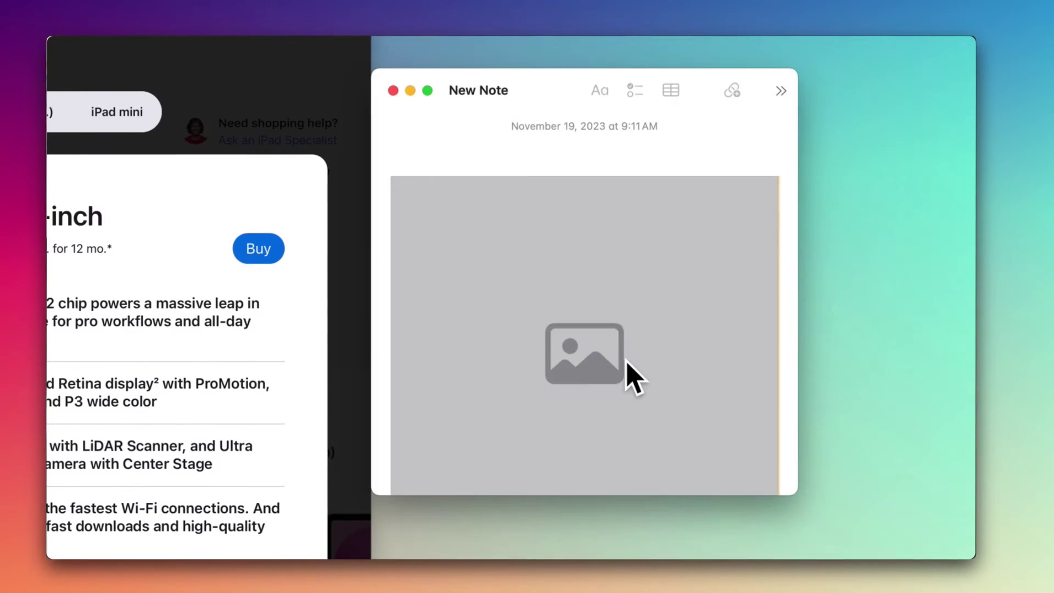
{"action": "left_click_drag", "start_coordinate": [312, 332], "coordinate": [508, 309]}
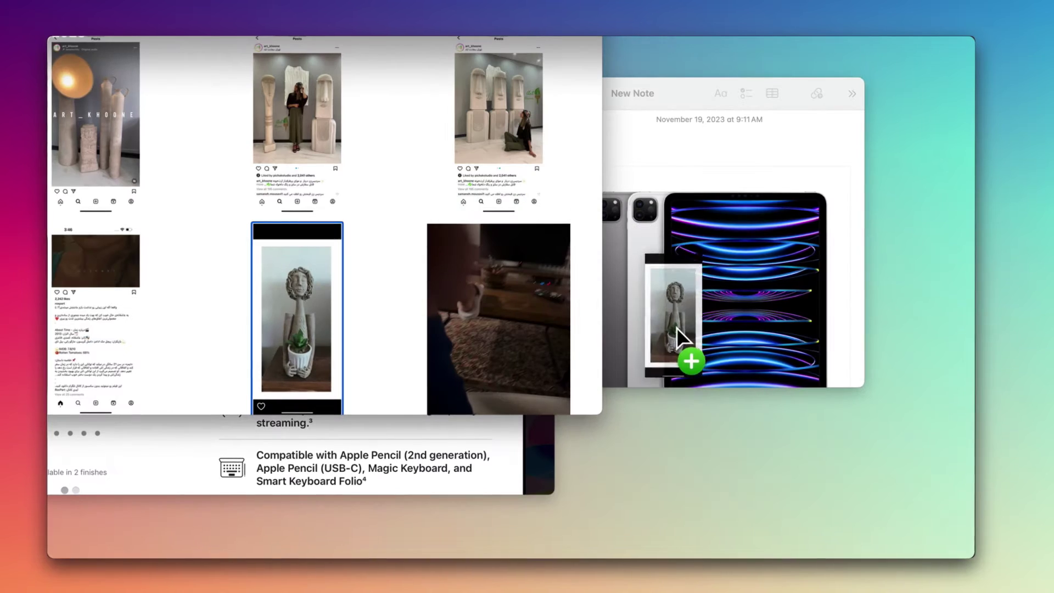
{"action": "left_click_drag", "start_coordinate": [676, 327], "coordinate": [672, 307]}
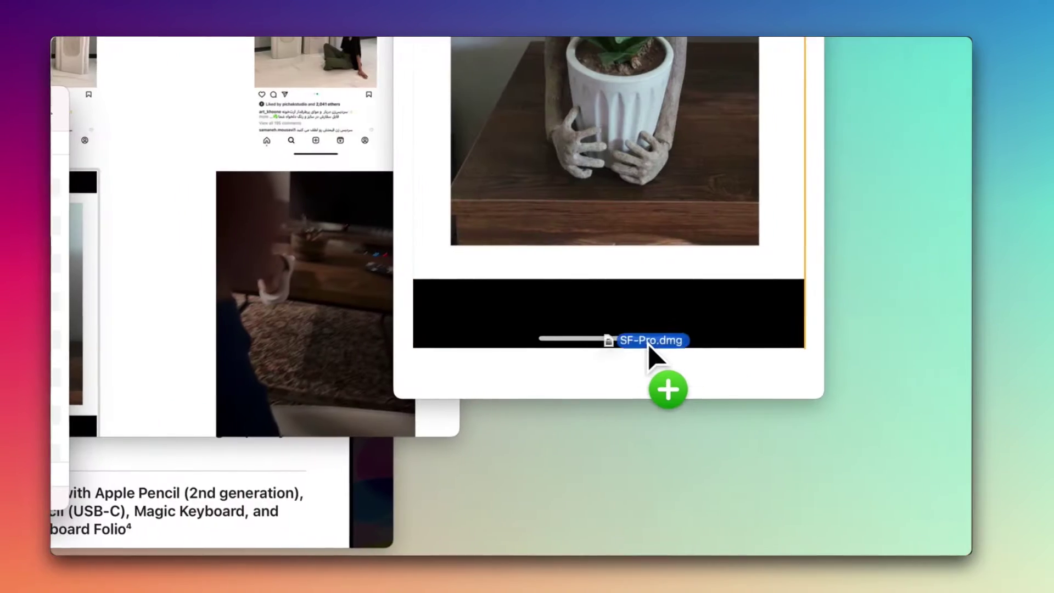
{"action": "left_click_drag", "start_coordinate": [649, 348], "coordinate": [631, 376]}
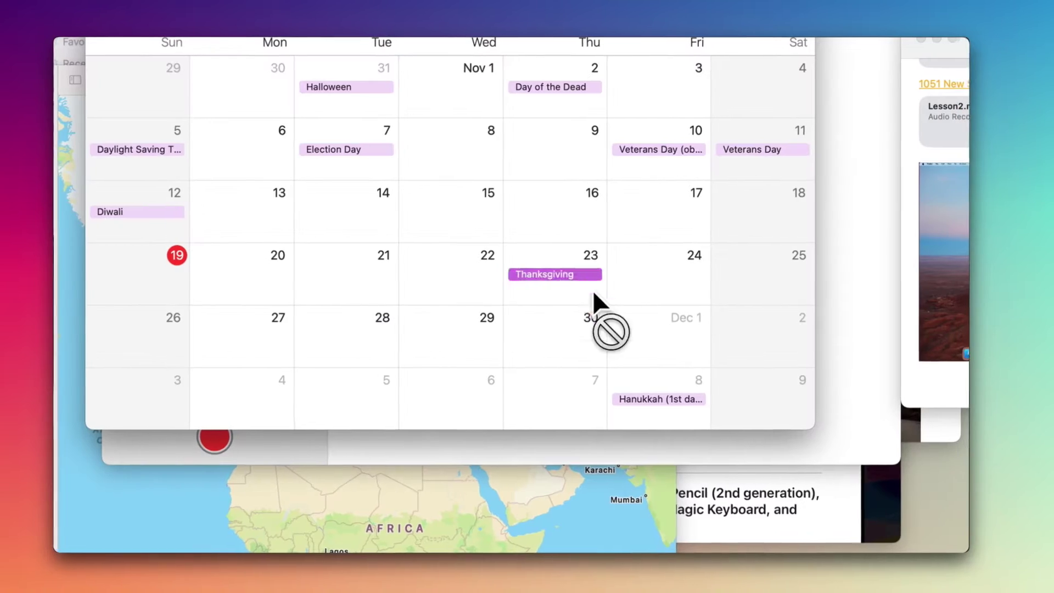
{"action": "left_click_drag", "start_coordinate": [593, 293], "coordinate": [454, 395]}
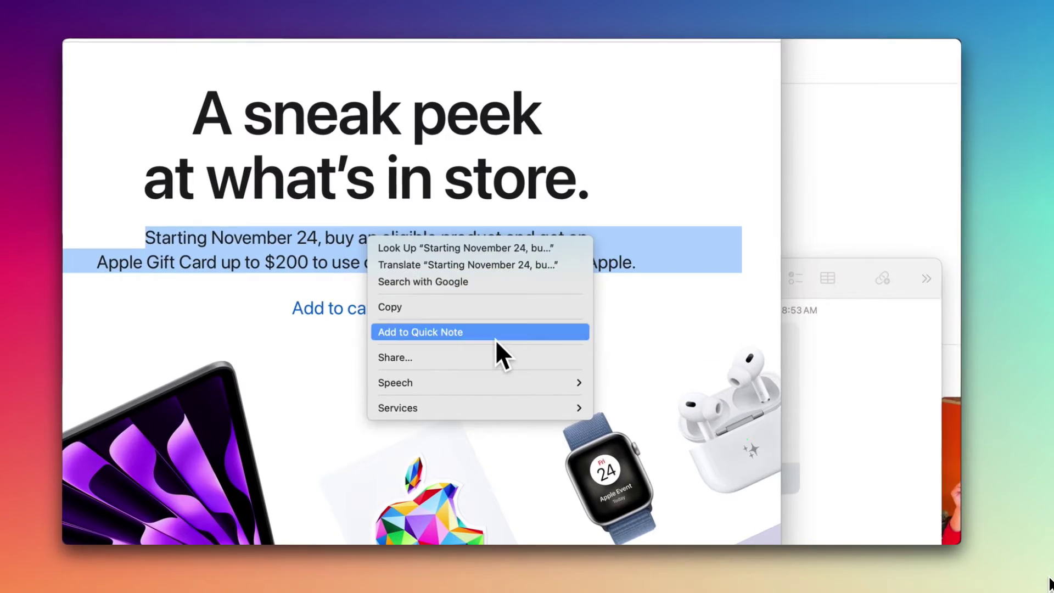
Send the selected web text to the Quick Note and tick off three checklist items.
{"action": "left_click", "coordinate": [494, 332]}
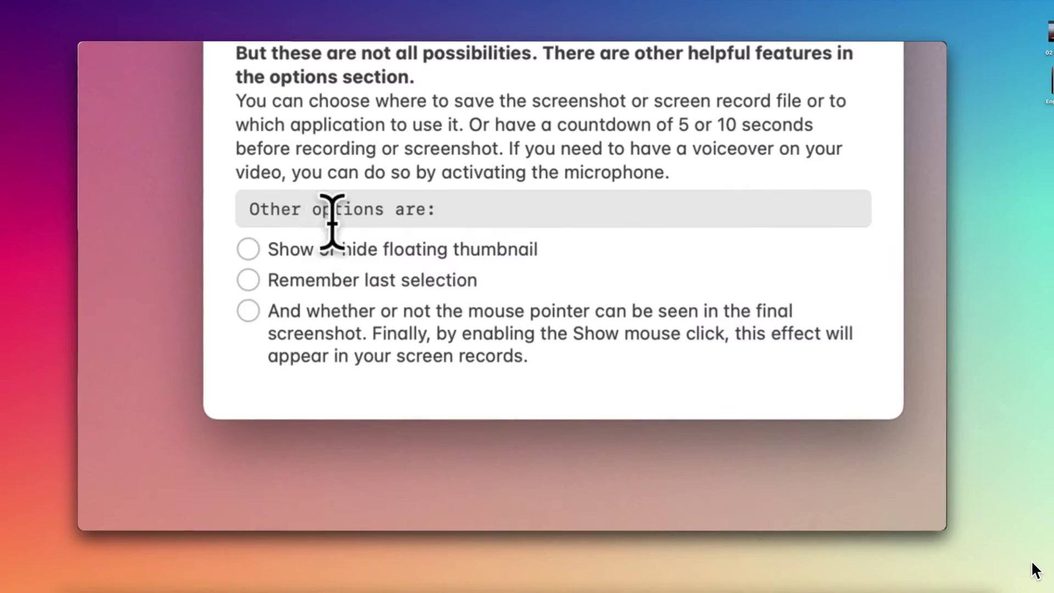
{"action": "left_click", "coordinate": [250, 248]}
{"action": "left_click", "coordinate": [250, 248]}
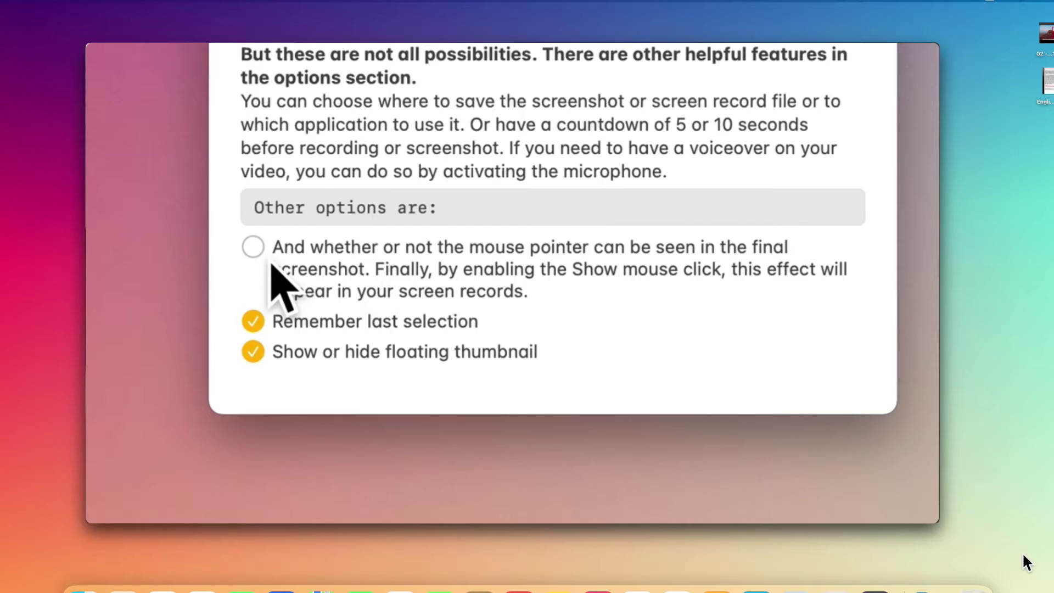
{"action": "left_click", "coordinate": [250, 248]}
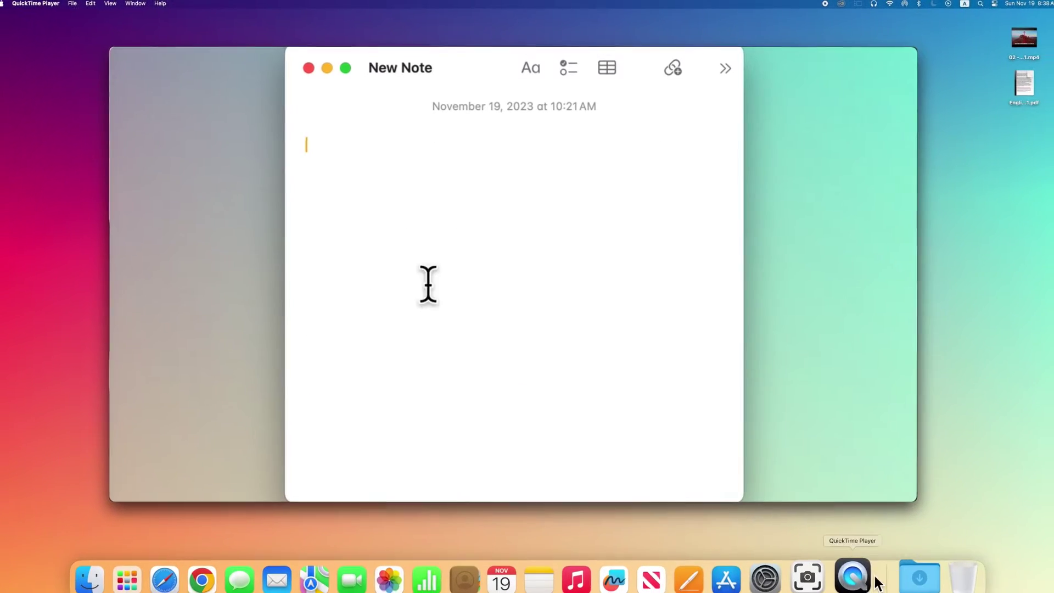
Quit QuickTime, then write a Quick Note on choosing where screenshots save, tag it #screenshot, and close it.
{"action": "right_click", "coordinate": [866, 590]}
{"action": "left_click", "coordinate": [878, 527]}
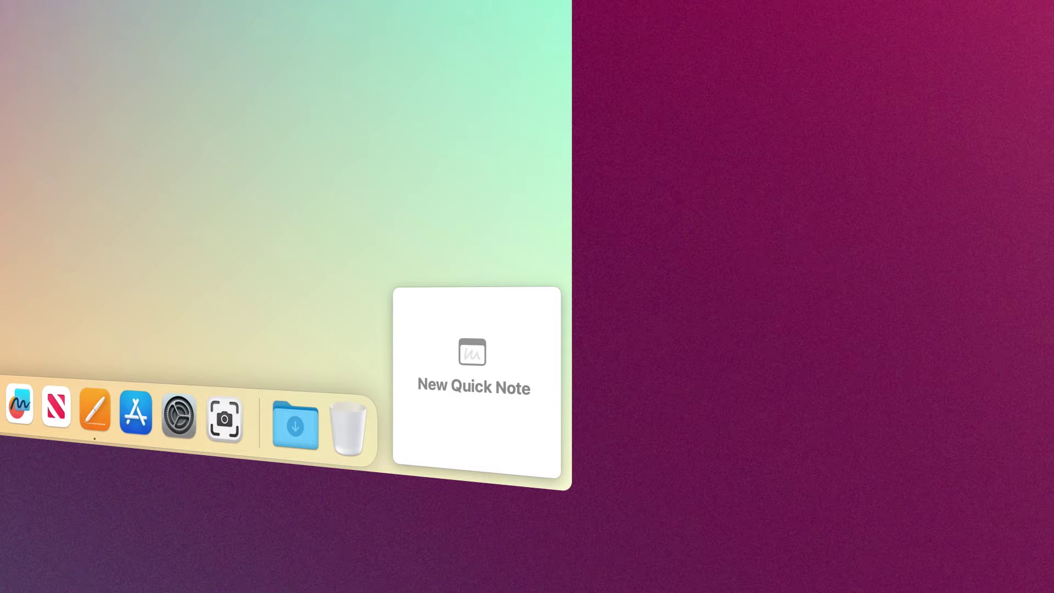
{"action": "left_click", "coordinate": [517, 423]}
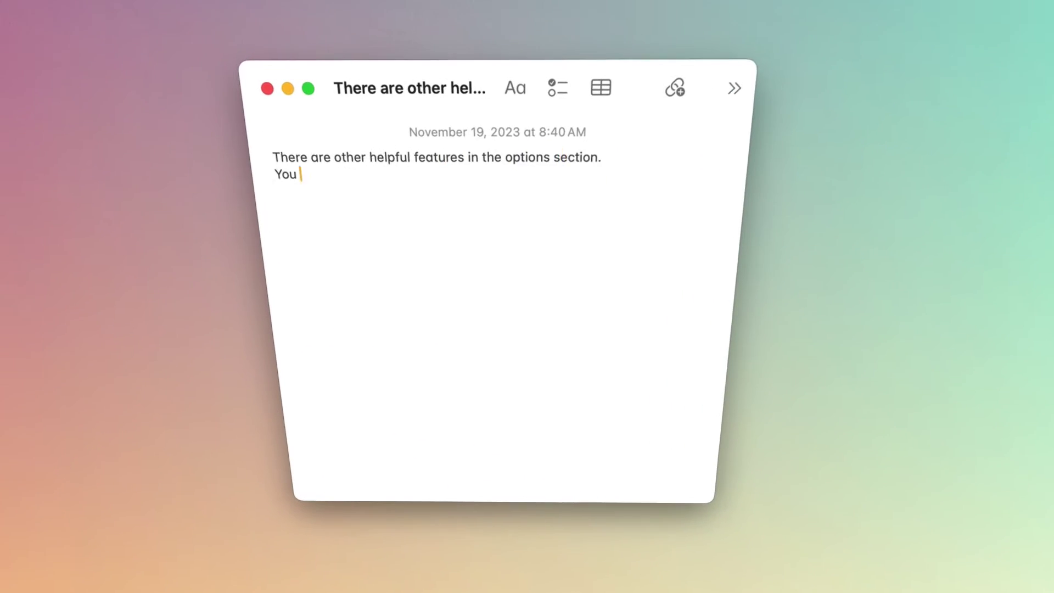
{"action": "type", "text": "can choose where to save the screenshot or screen record file or to"}
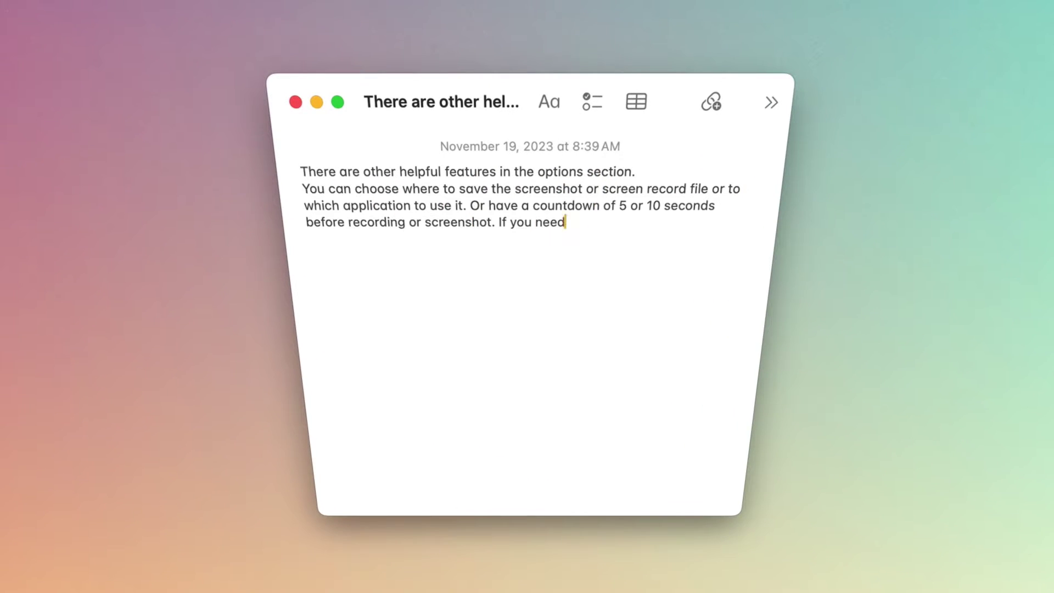
{"action": "type", "text": " which application to use it. Or have a countdown of 5 or 10 seconds before recording or screenshot. If you need to have a voiceover on your video, you can do so by activating the microphone."}
{"action": "key", "text": "Return"}
{"action": "type", "text": "#screenshot"}
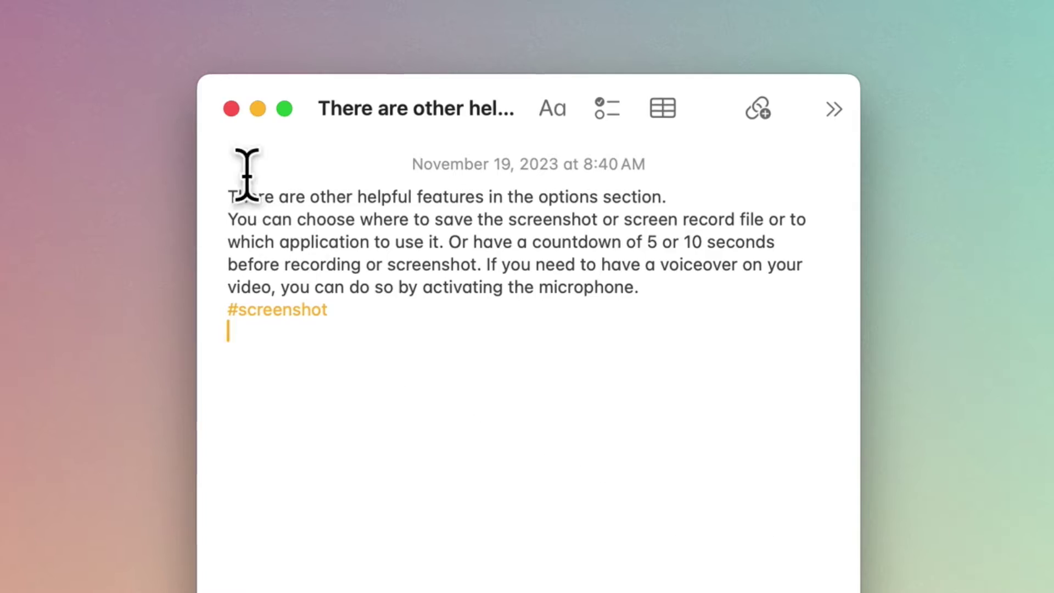
{"action": "left_click", "coordinate": [231, 108]}
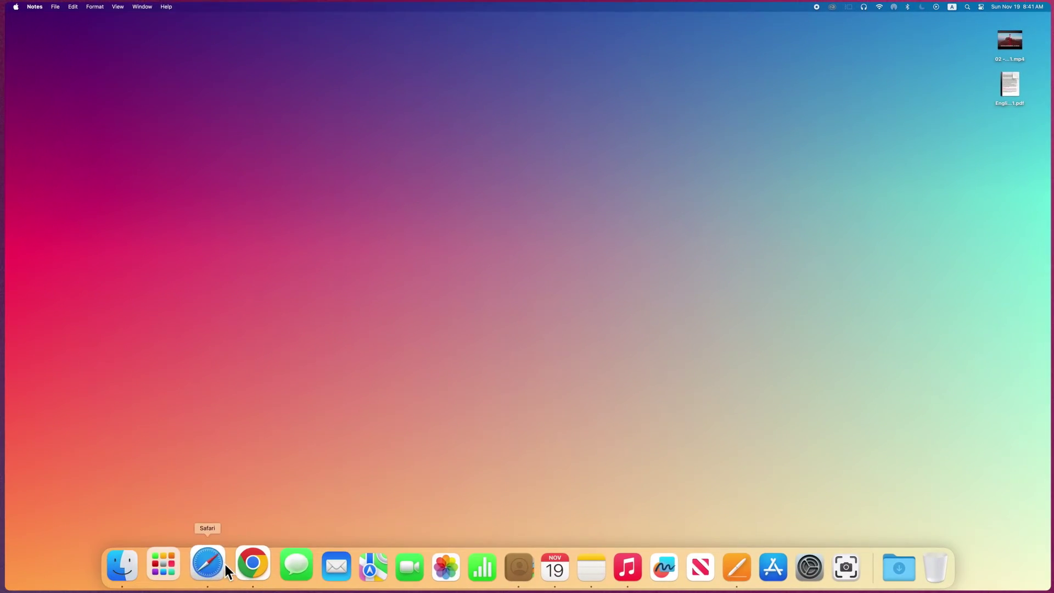
From Safari's Share menu, add the apple.com page to the Quick Note.
{"action": "left_click", "coordinate": [226, 566]}
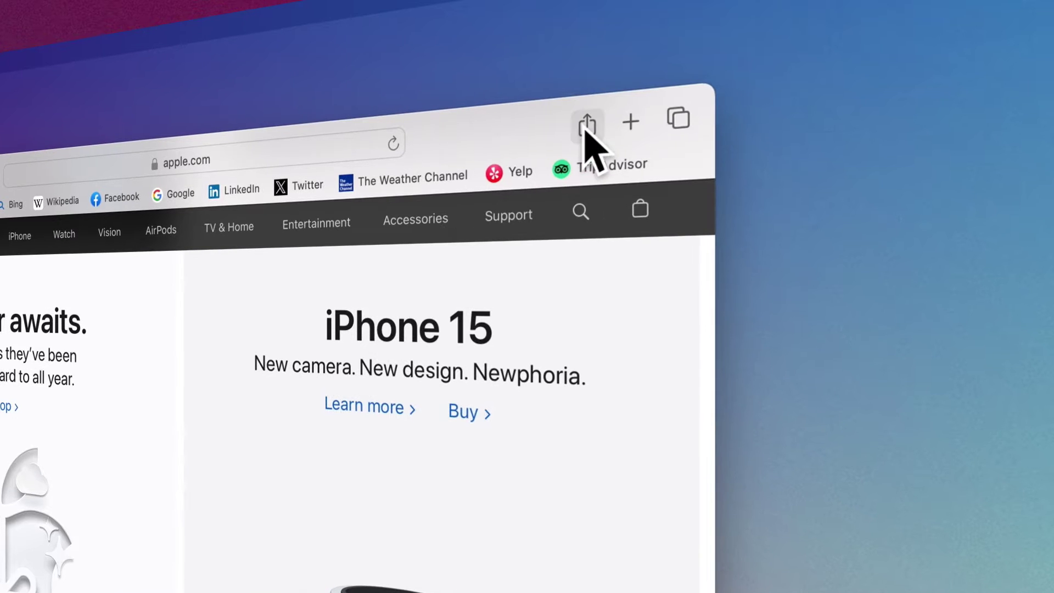
{"action": "left_click", "coordinate": [587, 126]}
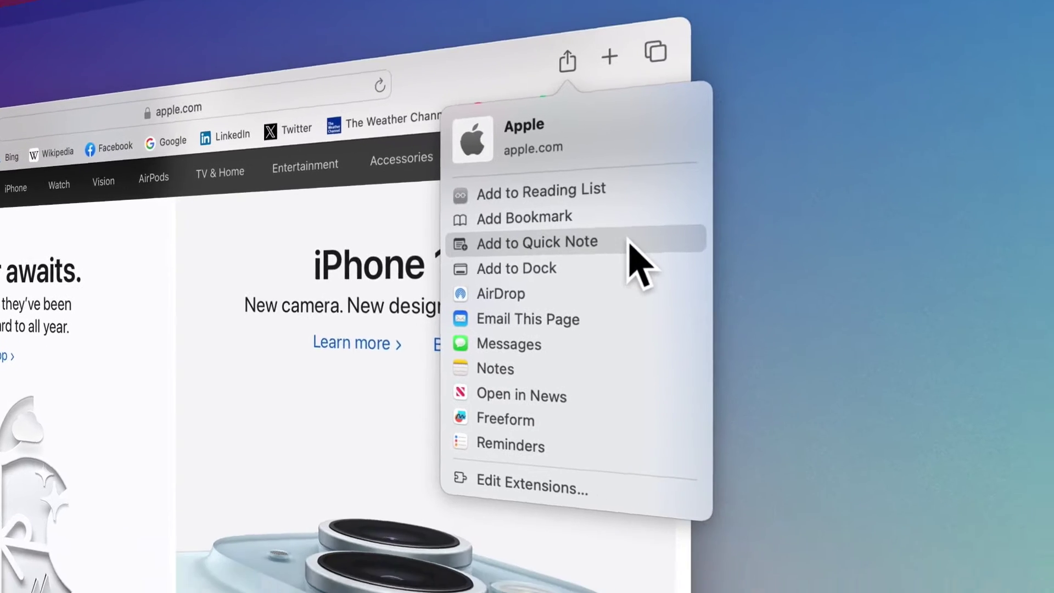
{"action": "left_click", "coordinate": [651, 310]}
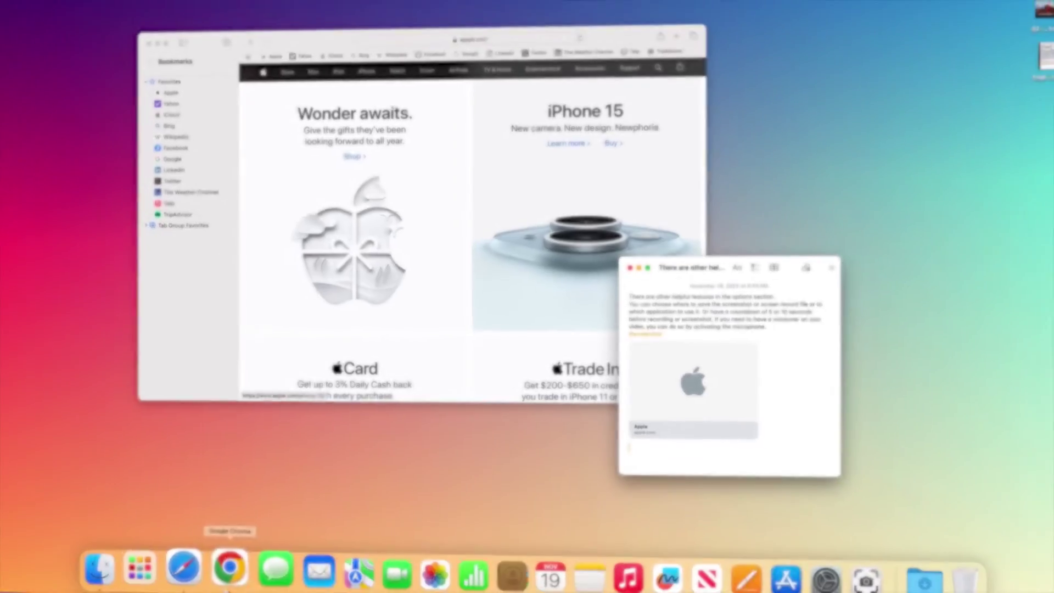
Add the Yahoo page as a link card via Add App Link, then confirm the Apple card opens apple.com.
{"action": "left_click", "coordinate": [229, 574]}
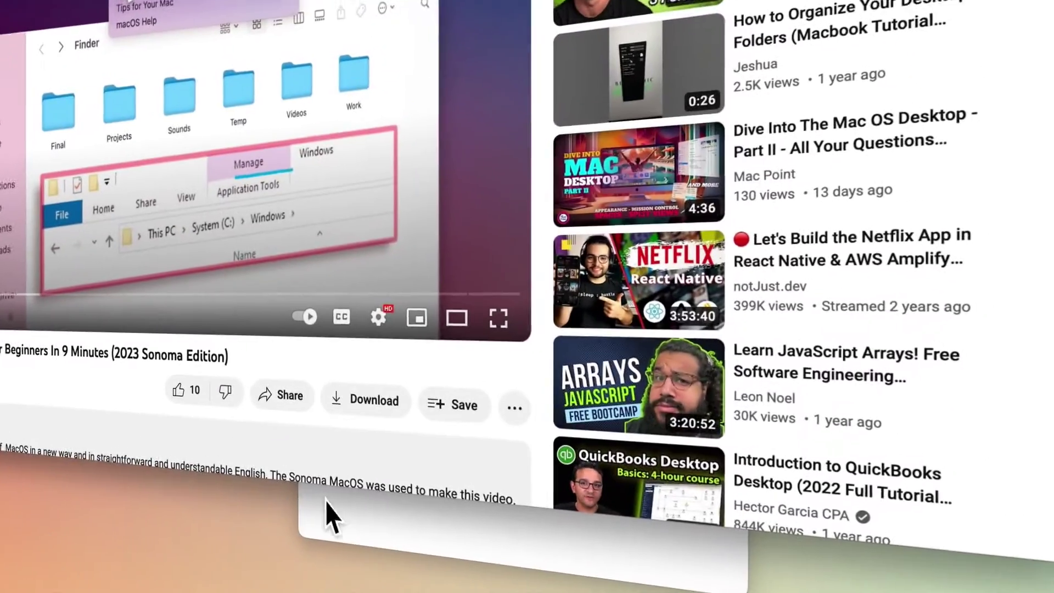
{"action": "left_click", "coordinate": [648, 455]}
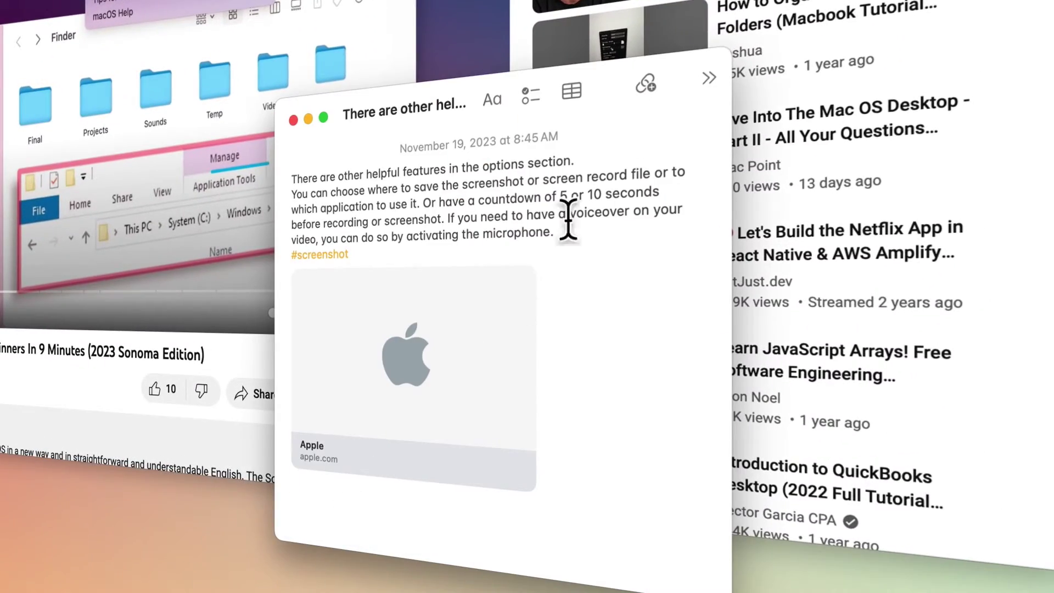
{"action": "left_click", "coordinate": [646, 83]}
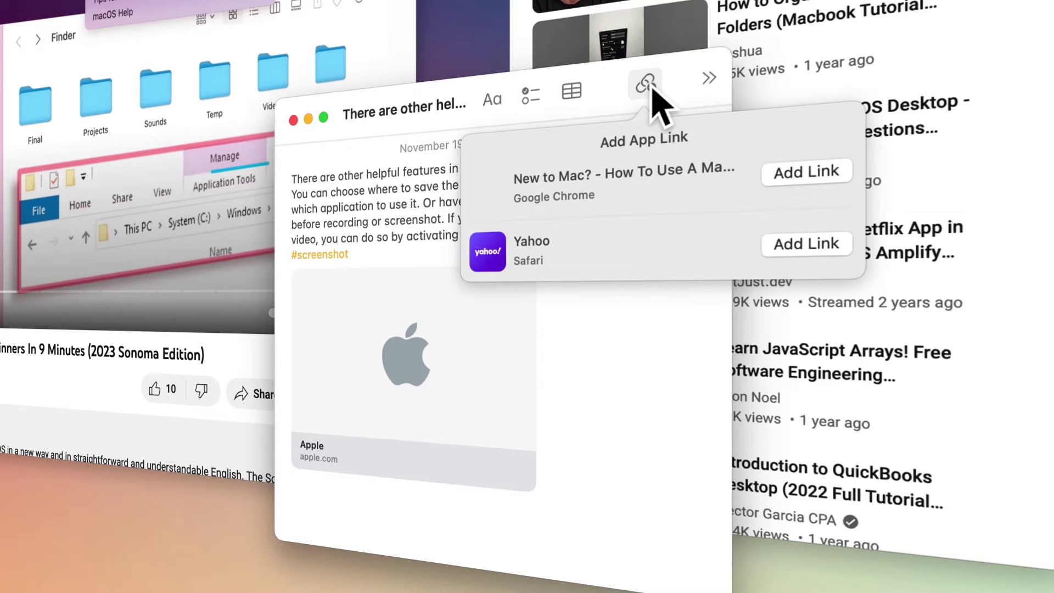
{"action": "left_click", "coordinate": [805, 247]}
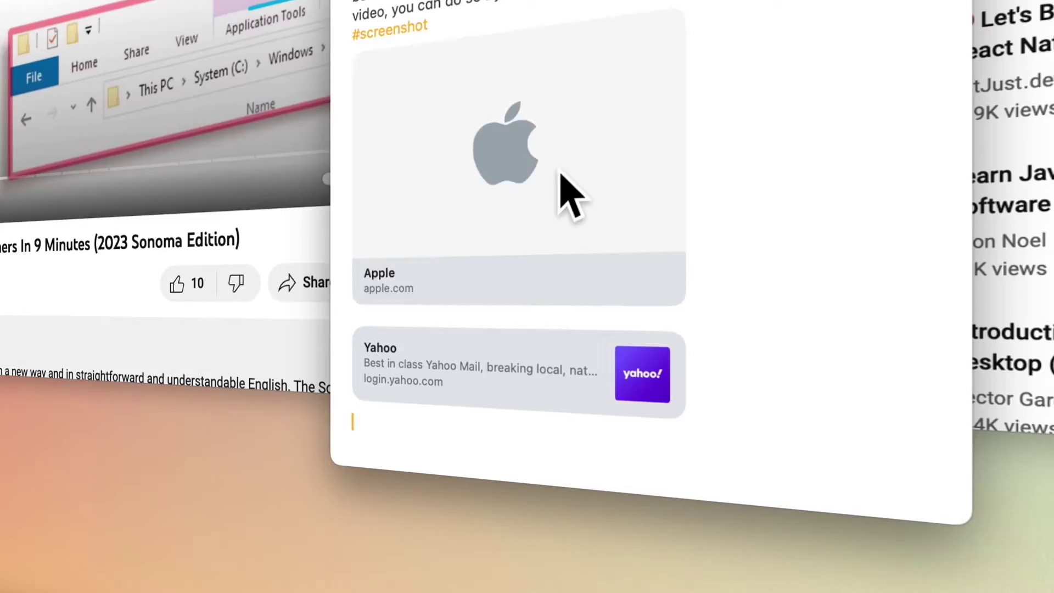
{"action": "left_click", "coordinate": [561, 174]}
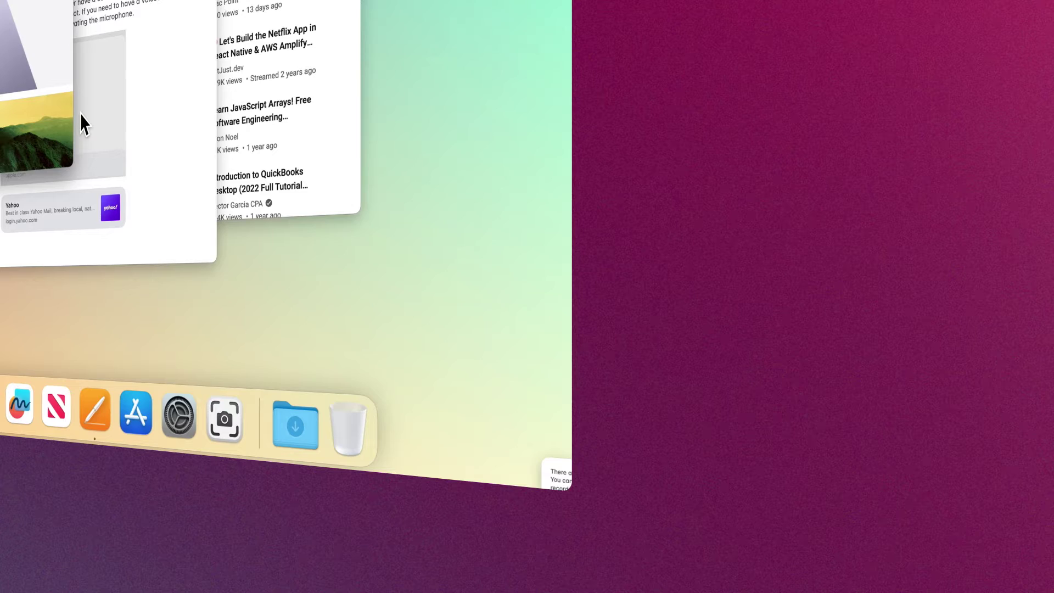
{"action": "left_click", "coordinate": [557, 475]}
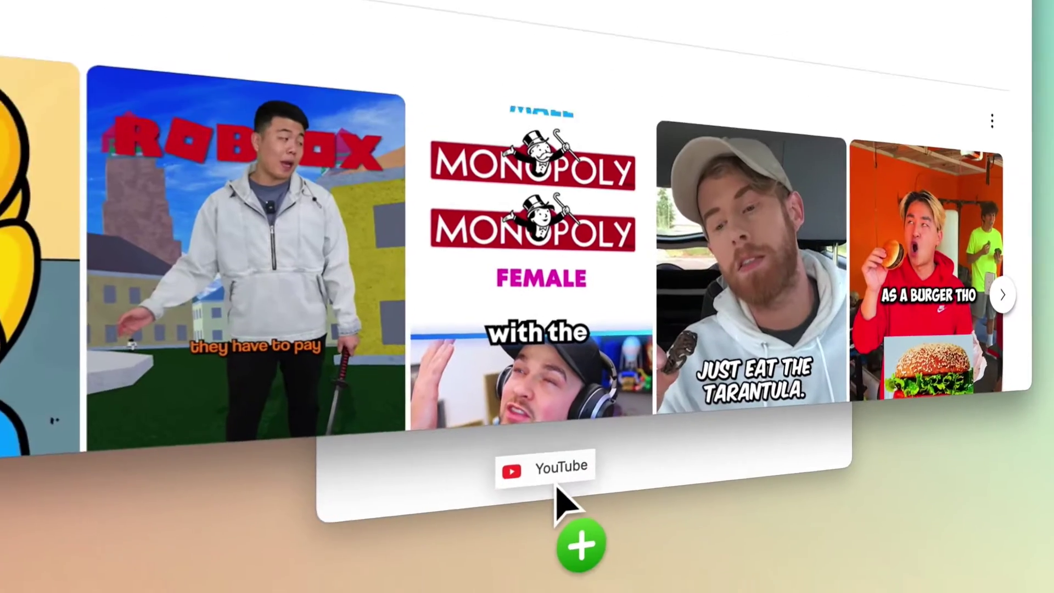
Drag the YouTube link into the note and add Safari's 'Starting November 24' gift card paragraph as a quote.
{"action": "left_click_drag", "start_coordinate": [555, 487], "coordinate": [501, 459]}
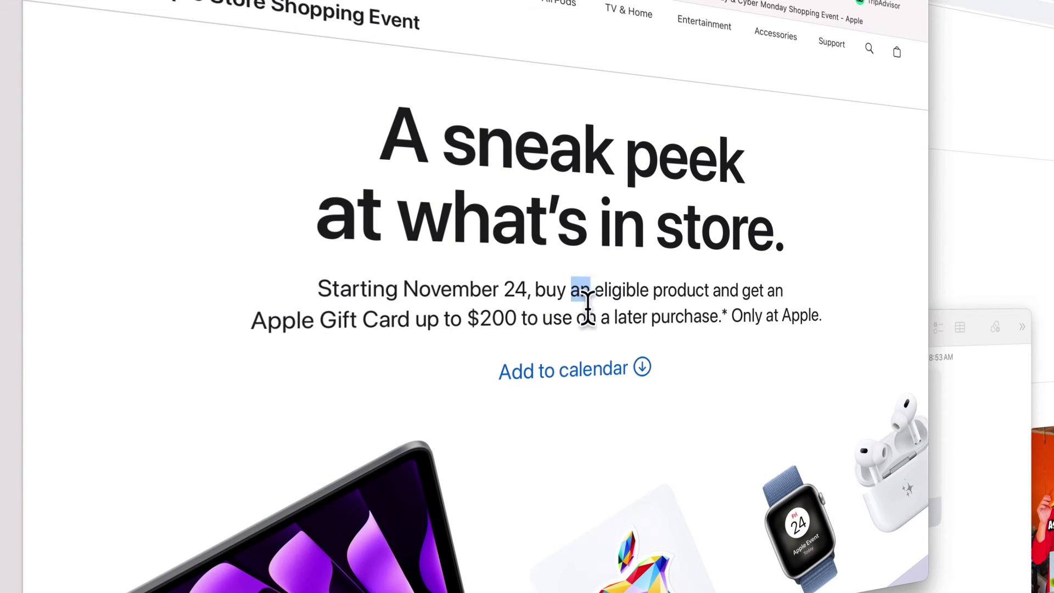
{"action": "triple_click", "coordinate": [587, 308]}
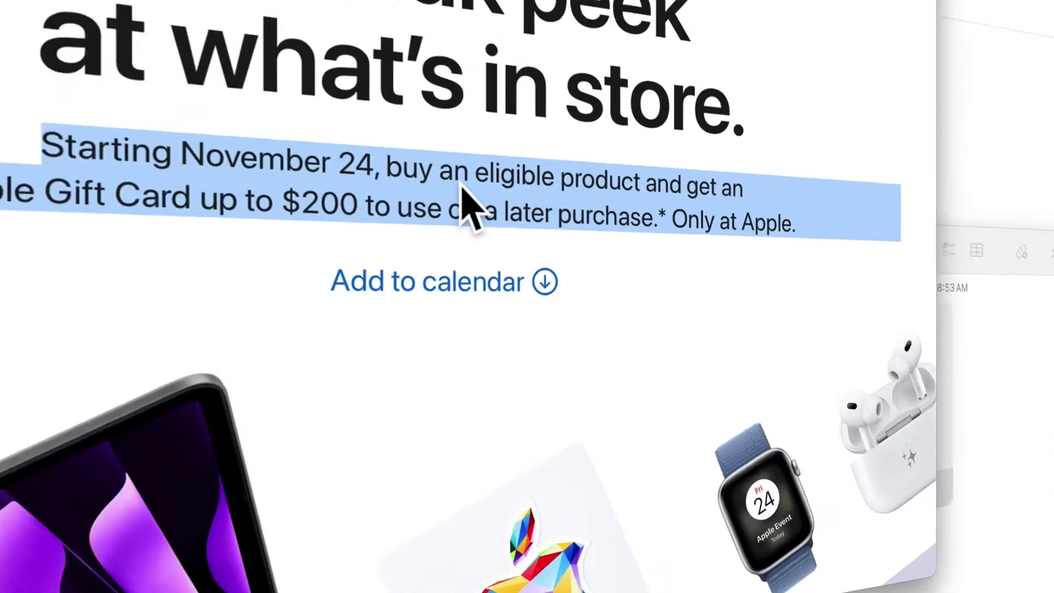
{"action": "right_click", "coordinate": [584, 300]}
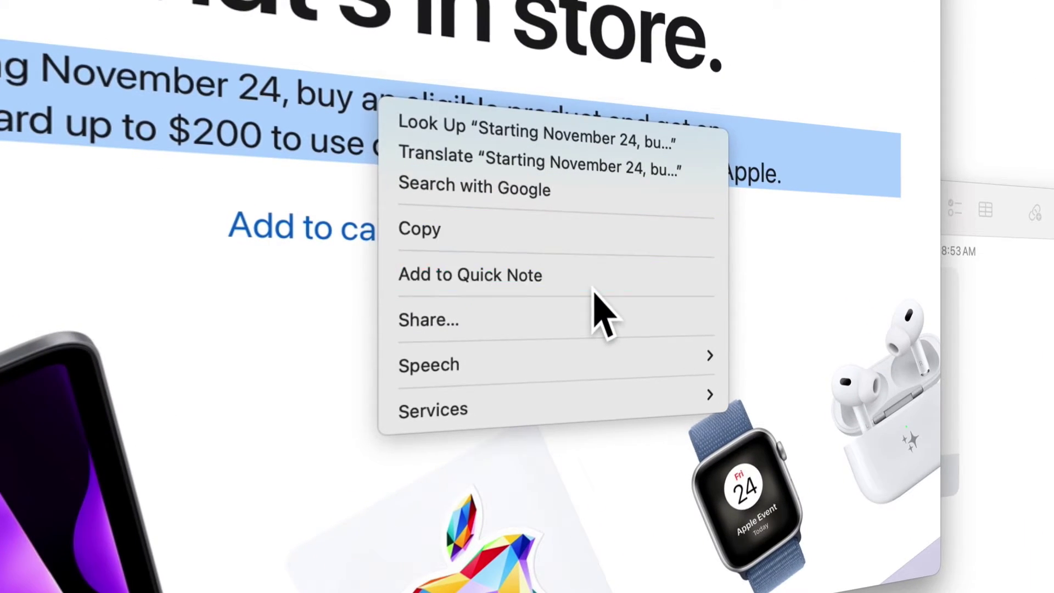
{"action": "left_click", "coordinate": [592, 288]}
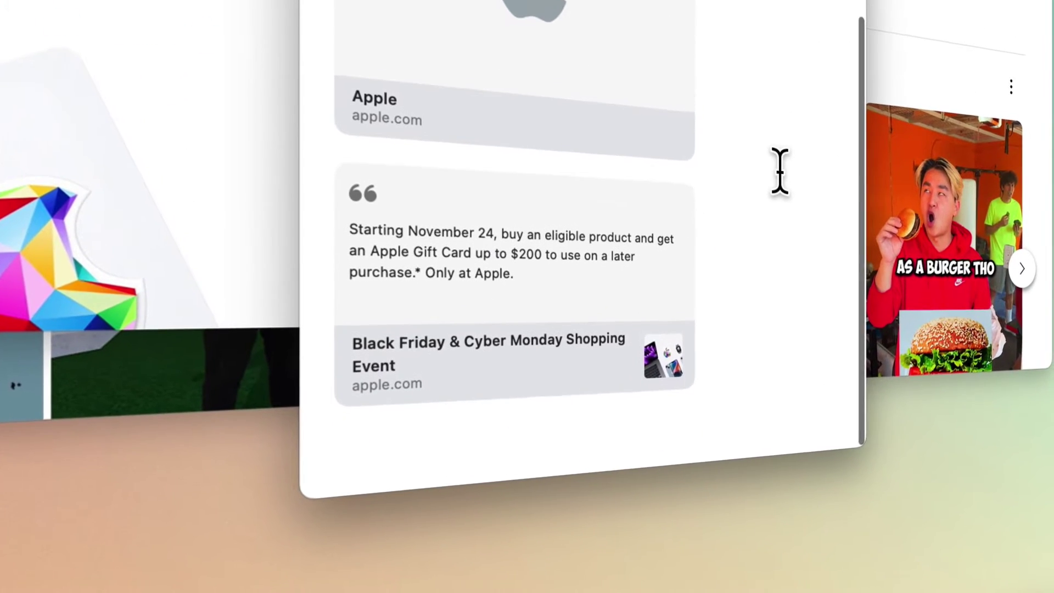
Close the Quick Note window holding the apple.com card and quoted gift card paragraph.
{"action": "left_click", "coordinate": [606, 269]}
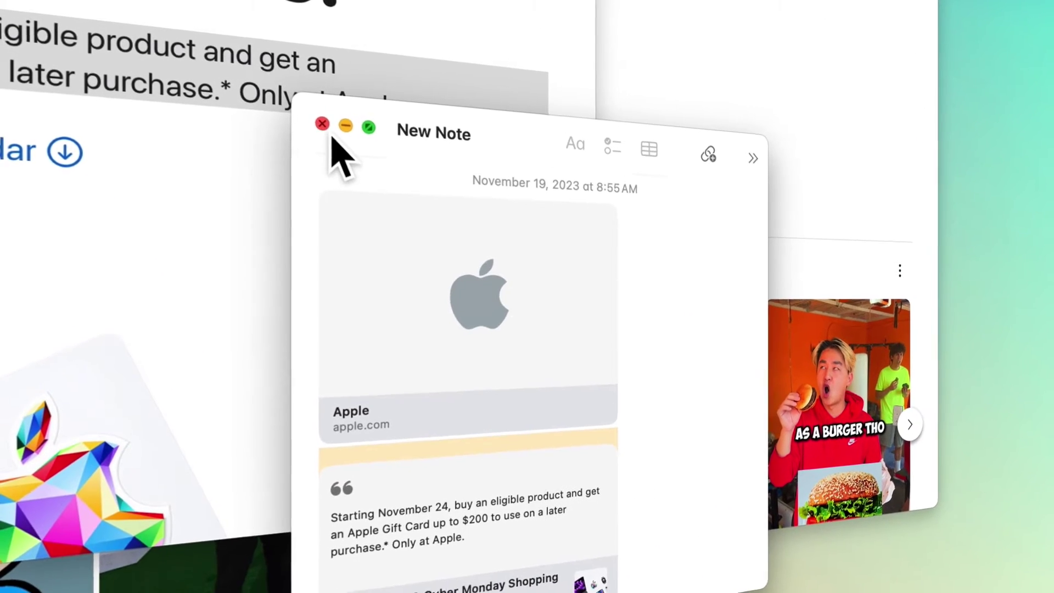
{"action": "left_click", "coordinate": [324, 127]}
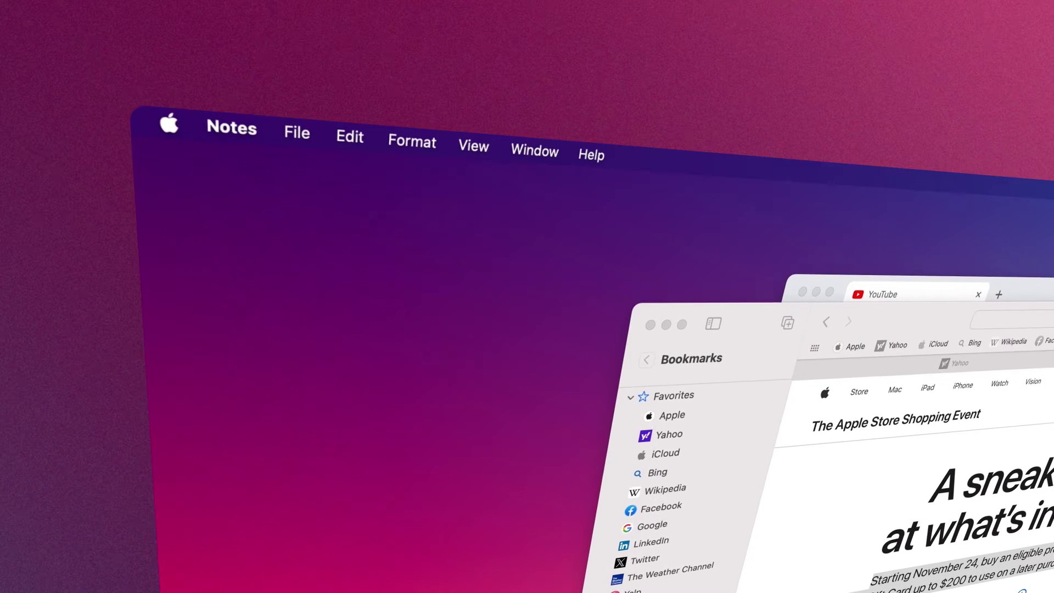
Review 'Always resume to last Quick Note' in Notes Settings, then start a new blank Quick Note.
{"action": "left_click", "coordinate": [219, 137]}
{"action": "left_click", "coordinate": [233, 204]}
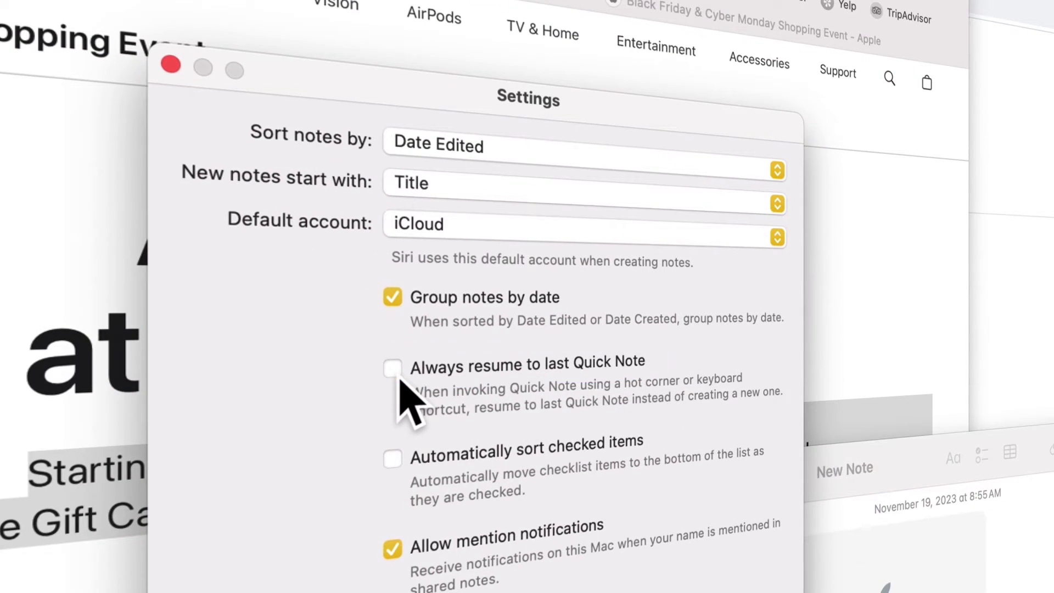
{"action": "left_click", "coordinate": [171, 64]}
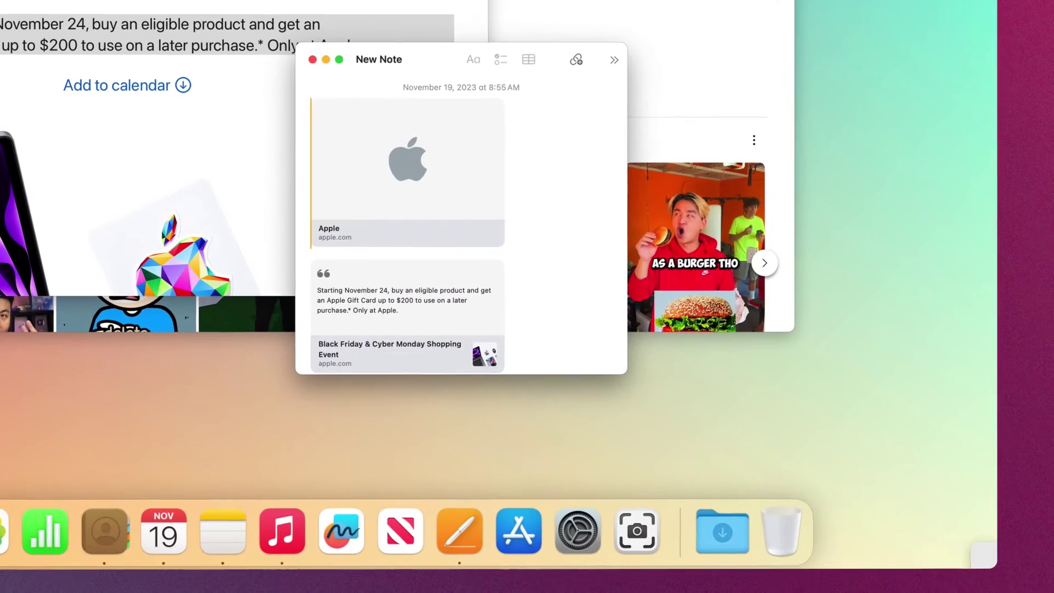
{"action": "left_click", "coordinate": [984, 555]}
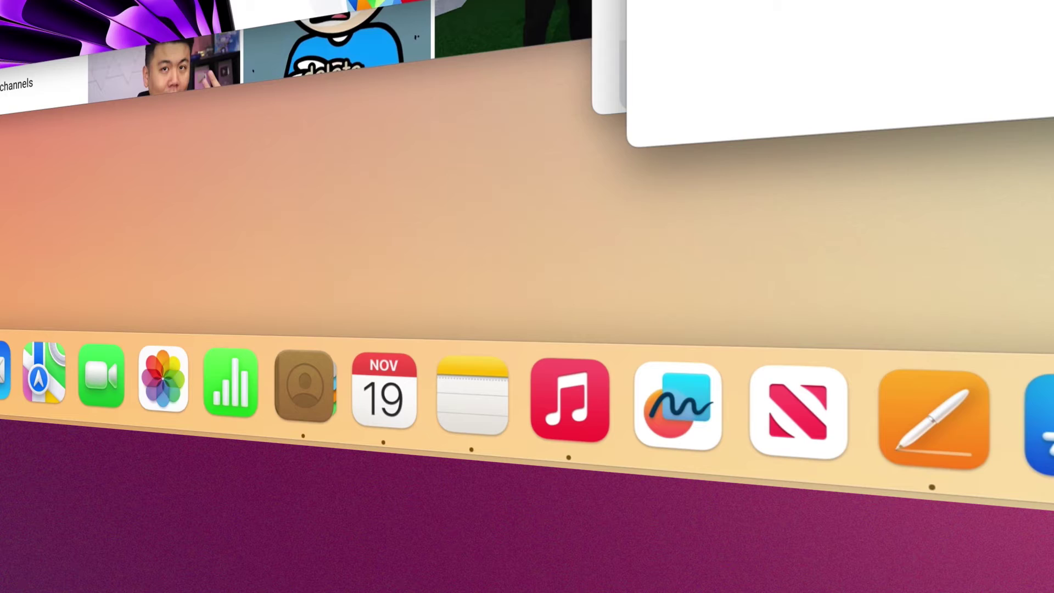
Open the quick note from the Quick Notes folder and delete its Black Friday link card.
{"action": "left_click", "coordinate": [478, 406]}
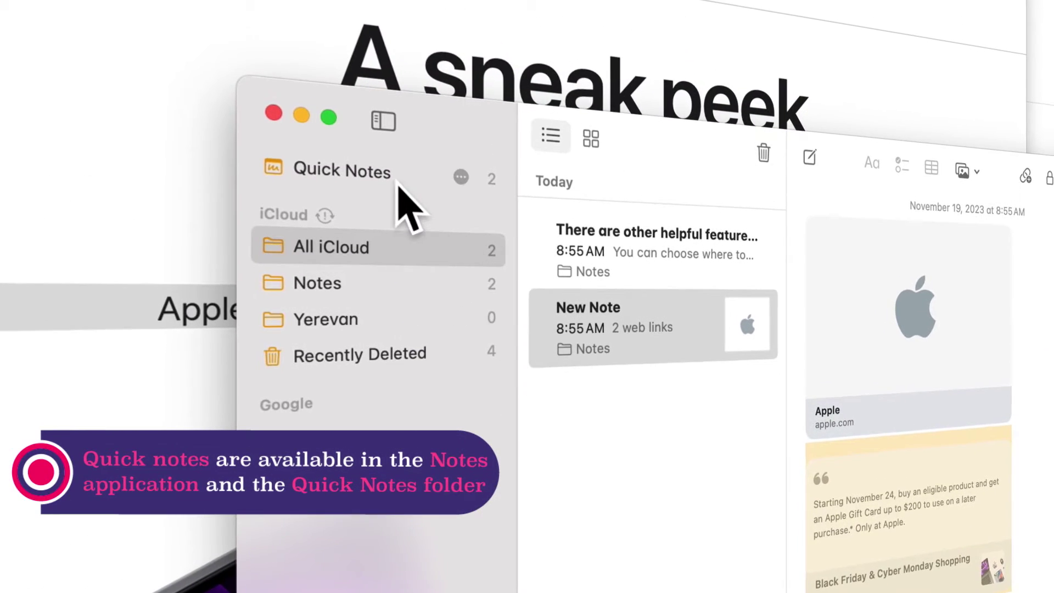
{"action": "left_click", "coordinate": [399, 181]}
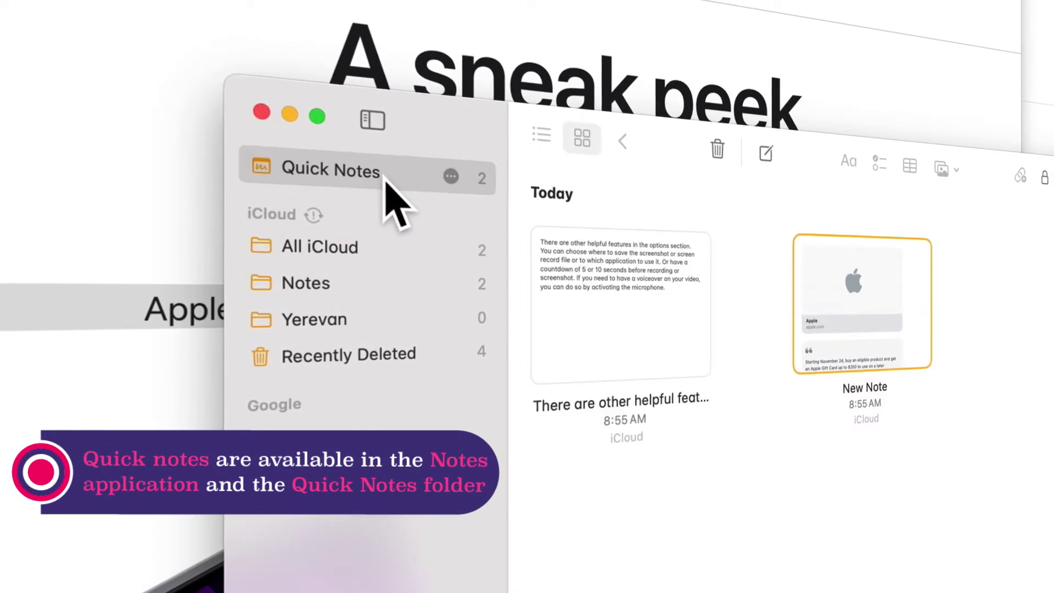
{"action": "double_click", "coordinate": [700, 326]}
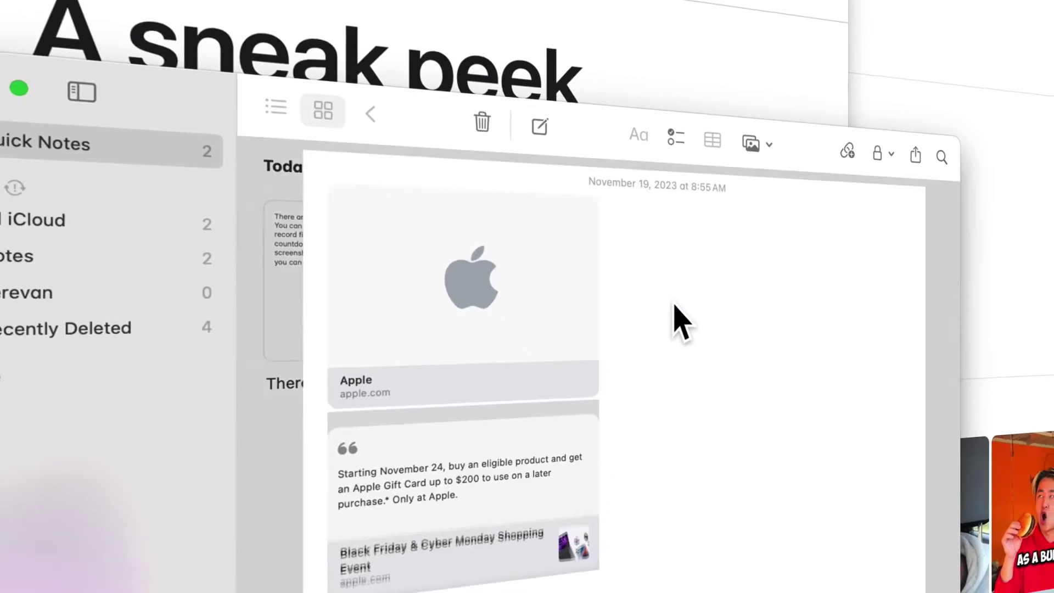
{"action": "left_click", "coordinate": [458, 356]}
{"action": "key", "text": "BackSpace"}
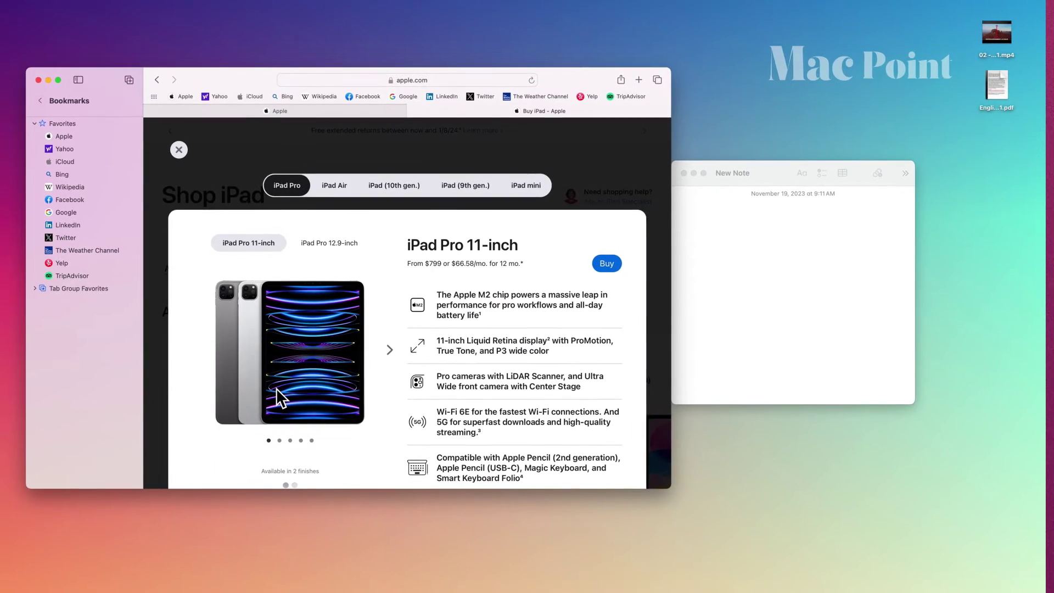
Drag the iPad image, statue photo, SF-Pro.dmg, Maps Work location and Lesson2 voice memo into the note.
{"action": "left_click_drag", "start_coordinate": [372, 393], "coordinate": [703, 357]}
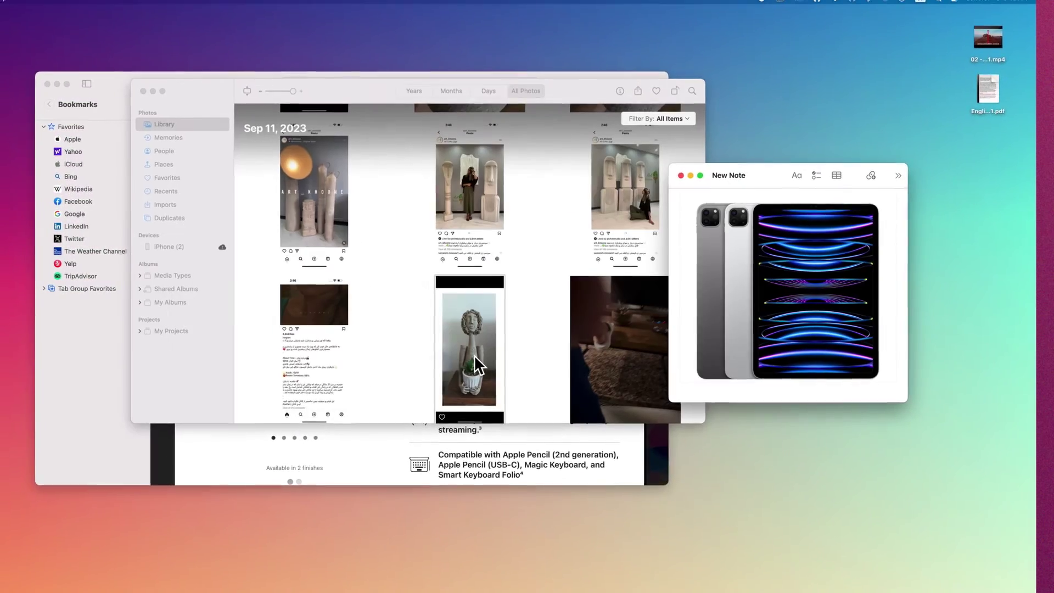
{"action": "left_click_drag", "start_coordinate": [473, 354], "coordinate": [756, 390]}
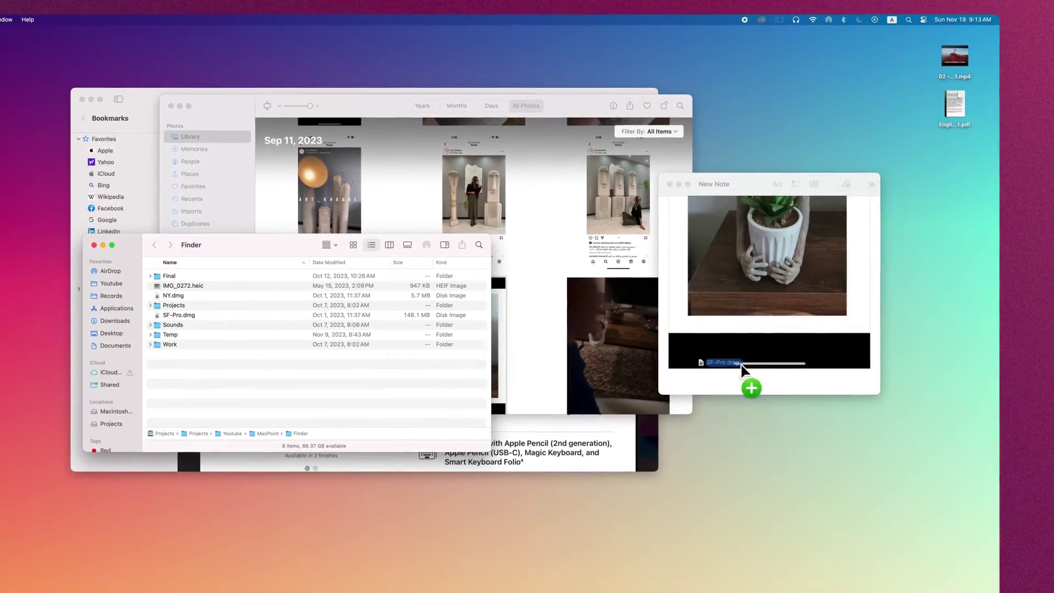
{"action": "left_click_drag", "start_coordinate": [742, 365], "coordinate": [785, 378]}
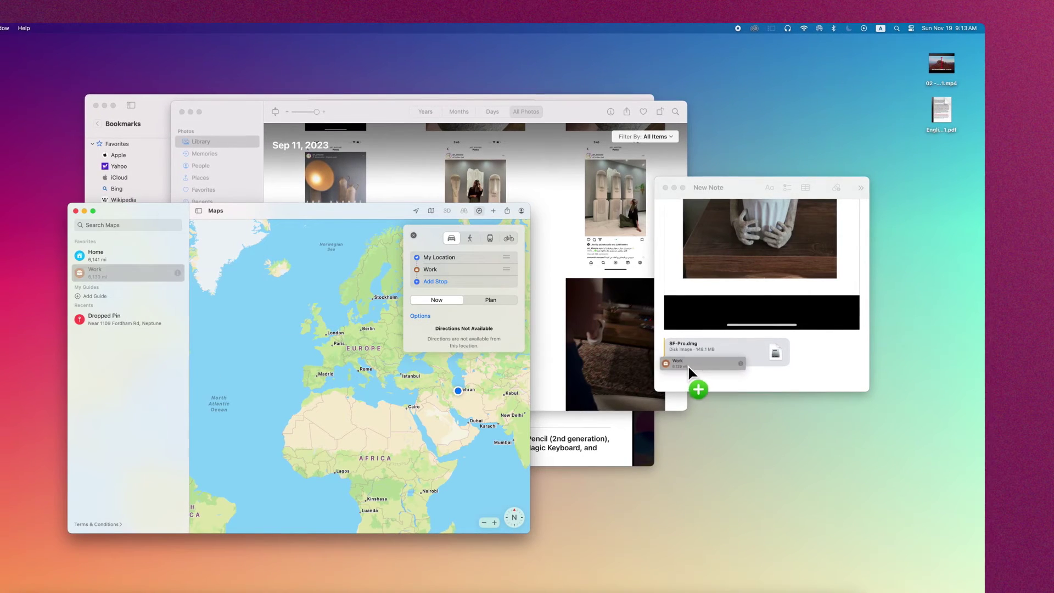
{"action": "left_click_drag", "start_coordinate": [689, 373], "coordinate": [701, 383]}
{"action": "left_click_drag", "start_coordinate": [275, 197], "coordinate": [628, 379]}
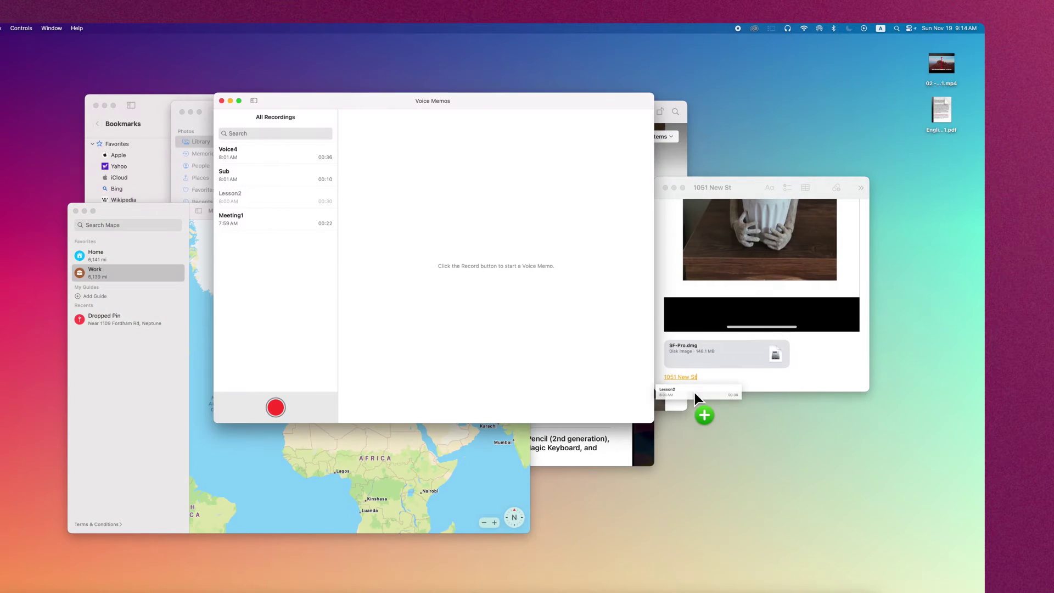
{"action": "left_click_drag", "start_coordinate": [694, 393], "coordinate": [693, 393]}
Add the desktop video, Thanksgiving calendar event, a Music song and the desktop PDF to the note.
{"action": "left_click_drag", "start_coordinate": [940, 65], "coordinate": [802, 374]}
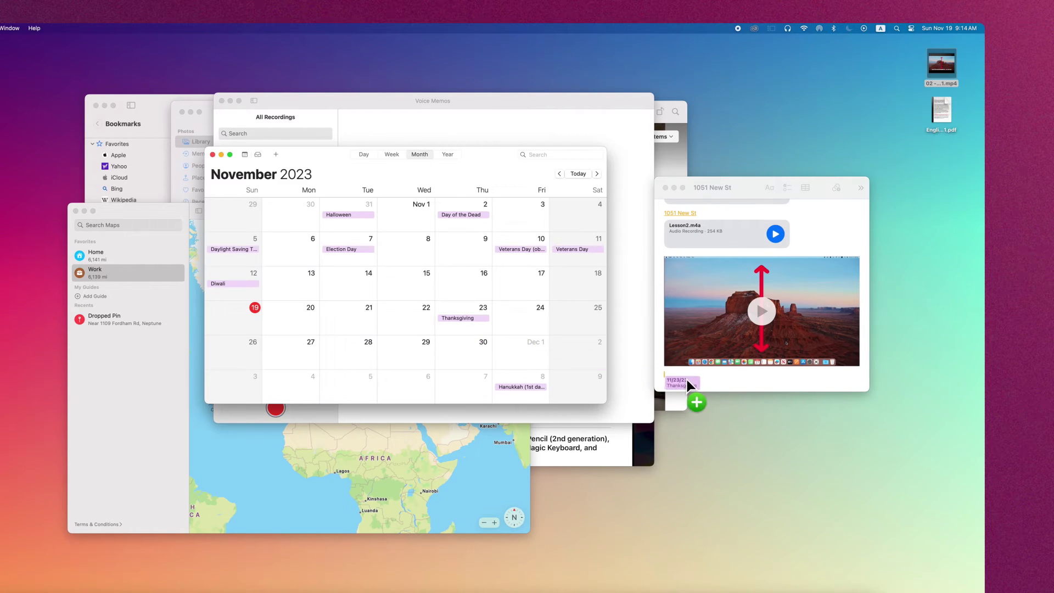
{"action": "left_click_drag", "start_coordinate": [687, 384], "coordinate": [688, 383]}
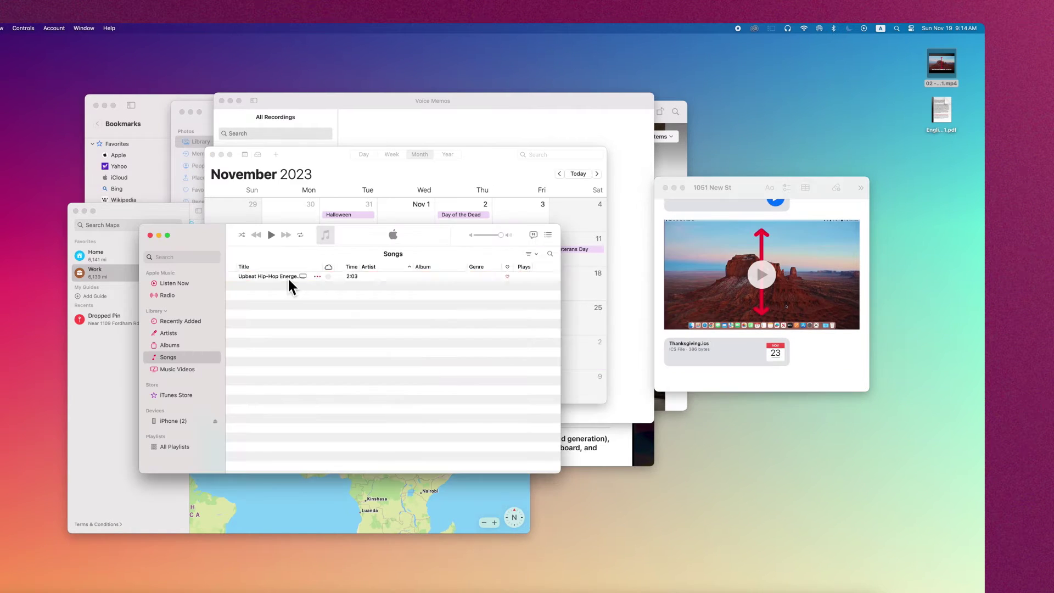
{"action": "left_click_drag", "start_coordinate": [289, 282], "coordinate": [604, 406]}
{"action": "left_click_drag", "start_coordinate": [683, 390], "coordinate": [714, 391]}
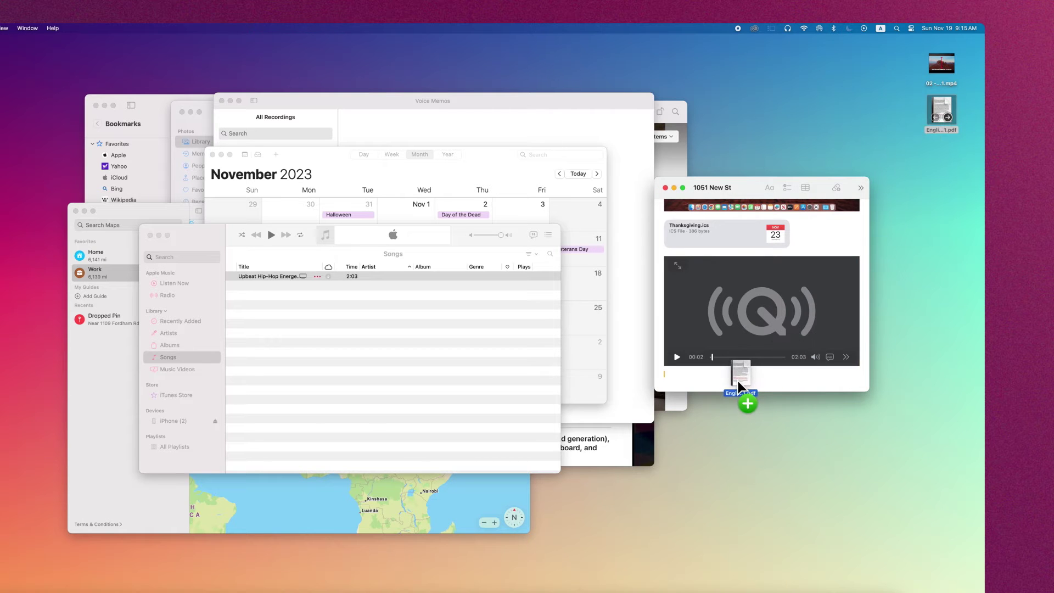
{"action": "left_click_drag", "start_coordinate": [737, 381], "coordinate": [736, 378]}
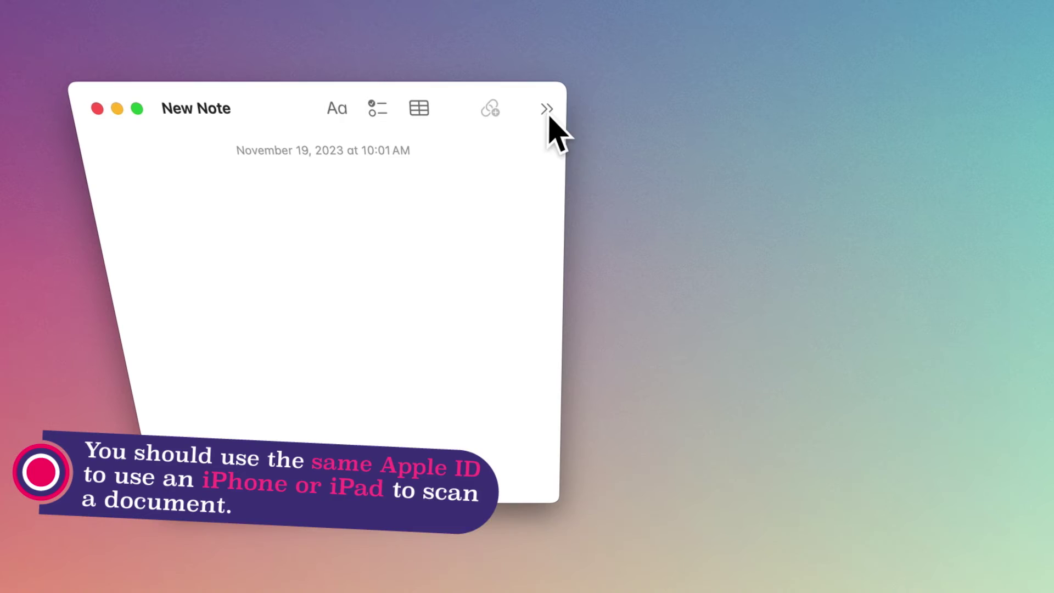
Insert a handwritten page scanned with the iPhone via Media > Scan Documents.
{"action": "left_click", "coordinate": [546, 109]}
{"action": "mouse_move", "coordinate": [609, 117]}
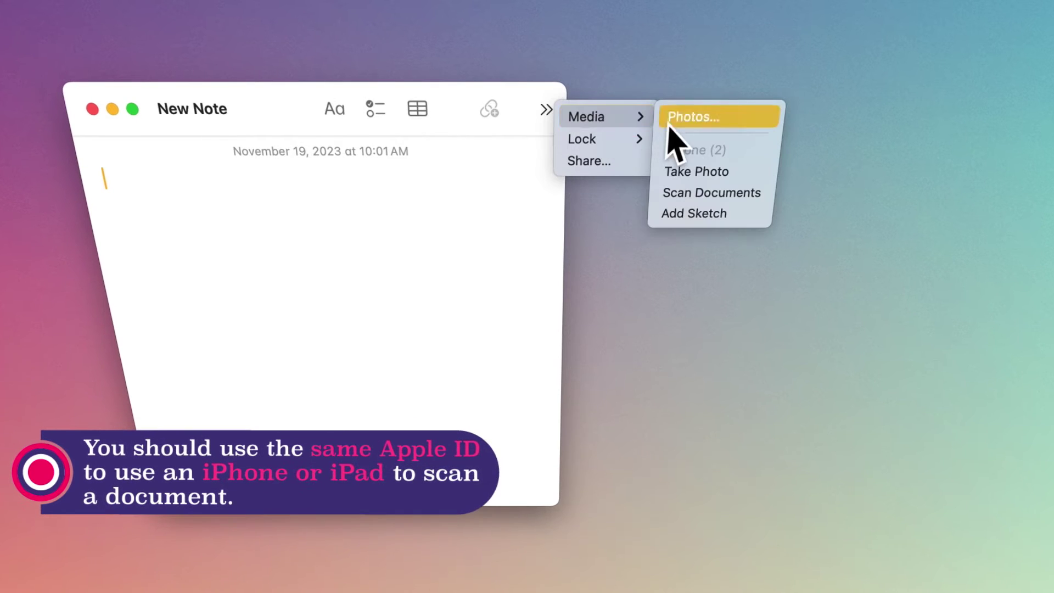
{"action": "left_click", "coordinate": [689, 192]}
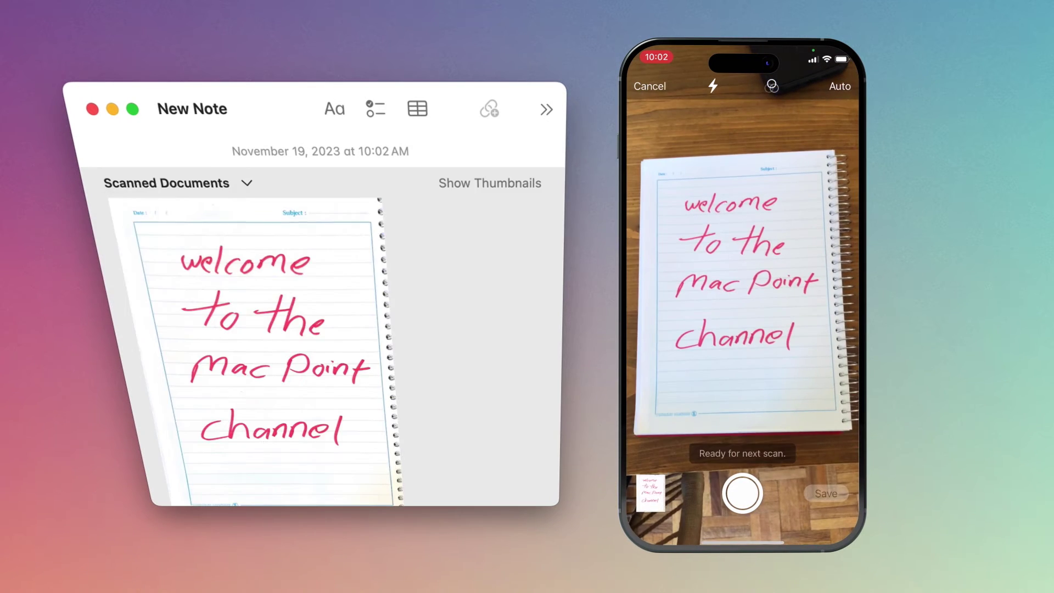
Add an iPhone-drawn sketch reading 'Hi' via Media > Add Sketch.
{"action": "left_click", "coordinate": [547, 113]}
{"action": "mouse_move", "coordinate": [604, 116]}
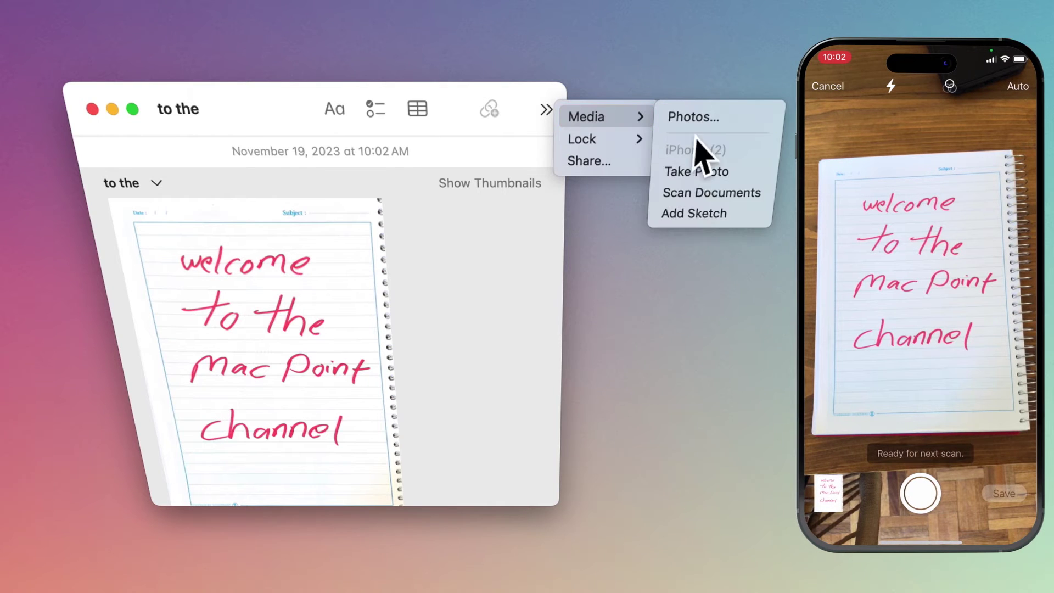
{"action": "left_click", "coordinate": [695, 214]}
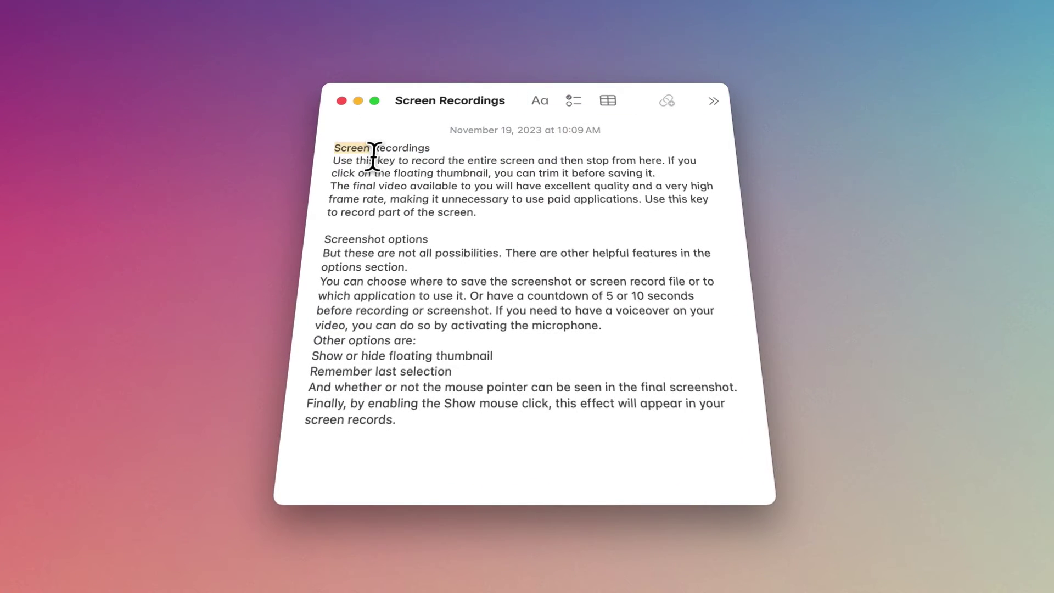
Make 'Screen Recordings' the title and 'Screenshot options' a heading, and bold the paragraph below it.
{"action": "left_click", "coordinate": [541, 101]}
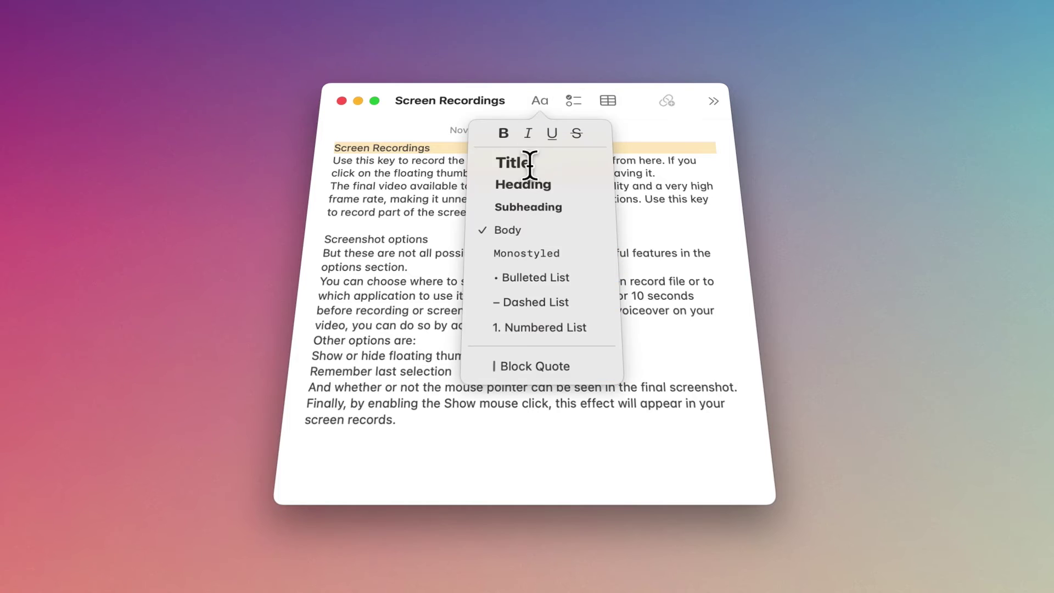
{"action": "left_click", "coordinate": [525, 162]}
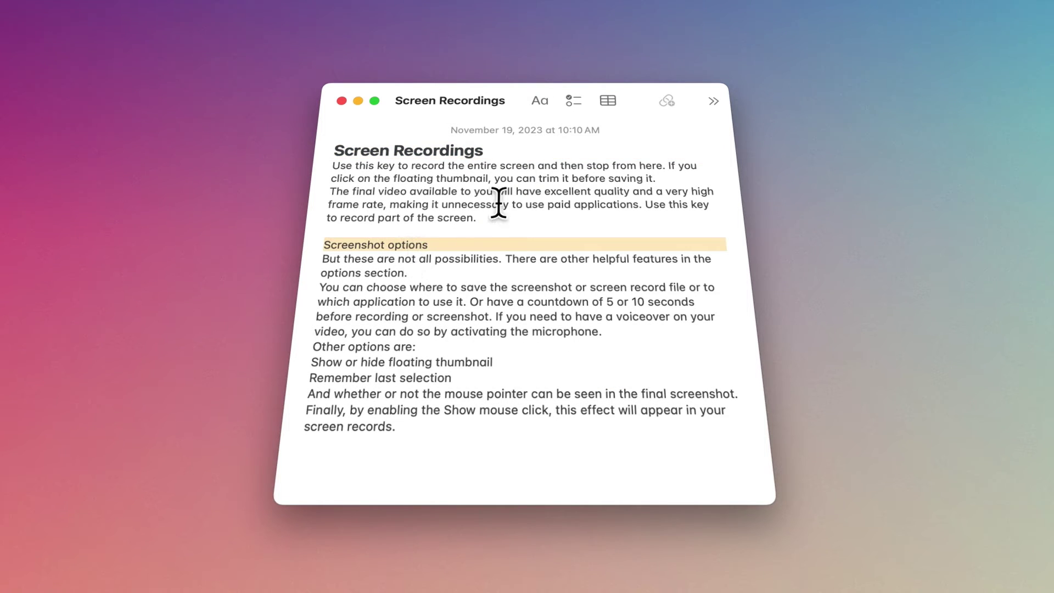
{"action": "left_click", "coordinate": [547, 100]}
{"action": "left_click", "coordinate": [526, 182]}
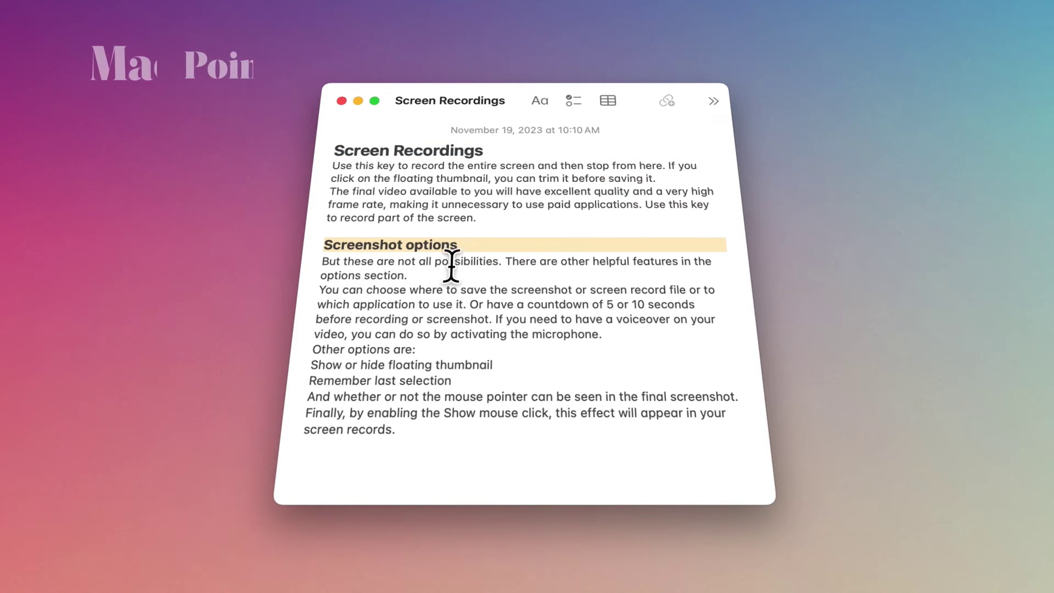
{"action": "left_click", "coordinate": [545, 101]}
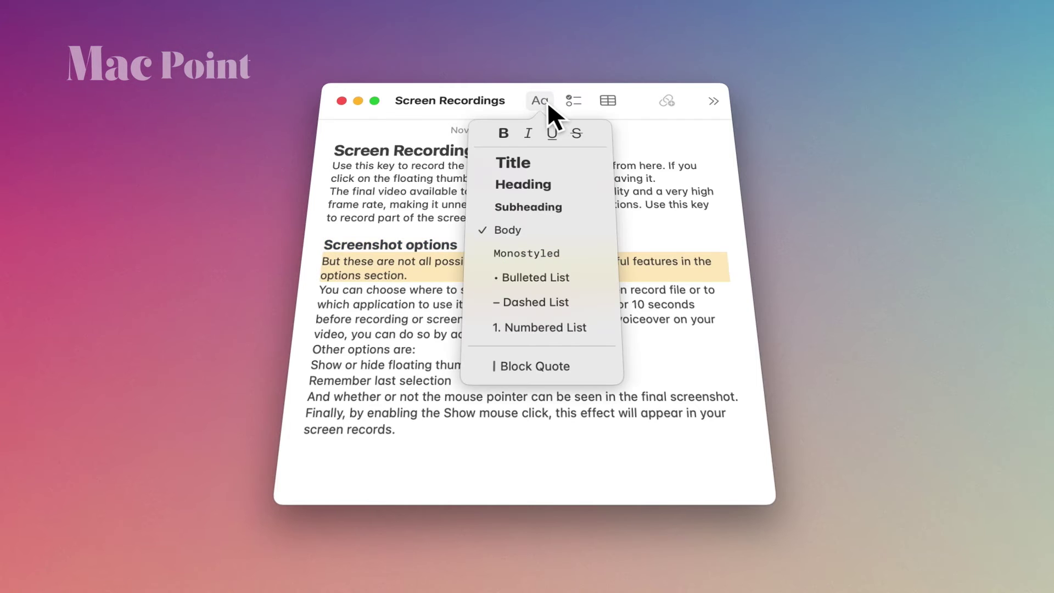
{"action": "left_click", "coordinate": [533, 204]}
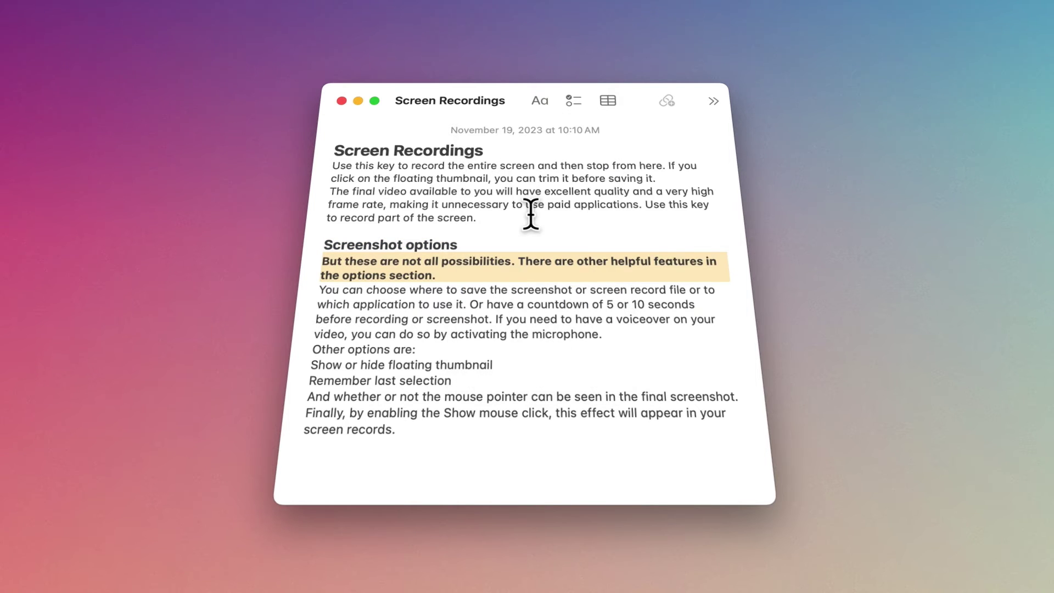
Format the three option lines as bullets, then dashes, and finally as a numbered list.
{"action": "left_click", "coordinate": [551, 104]}
{"action": "left_click", "coordinate": [543, 278]}
{"action": "left_click", "coordinate": [551, 105]}
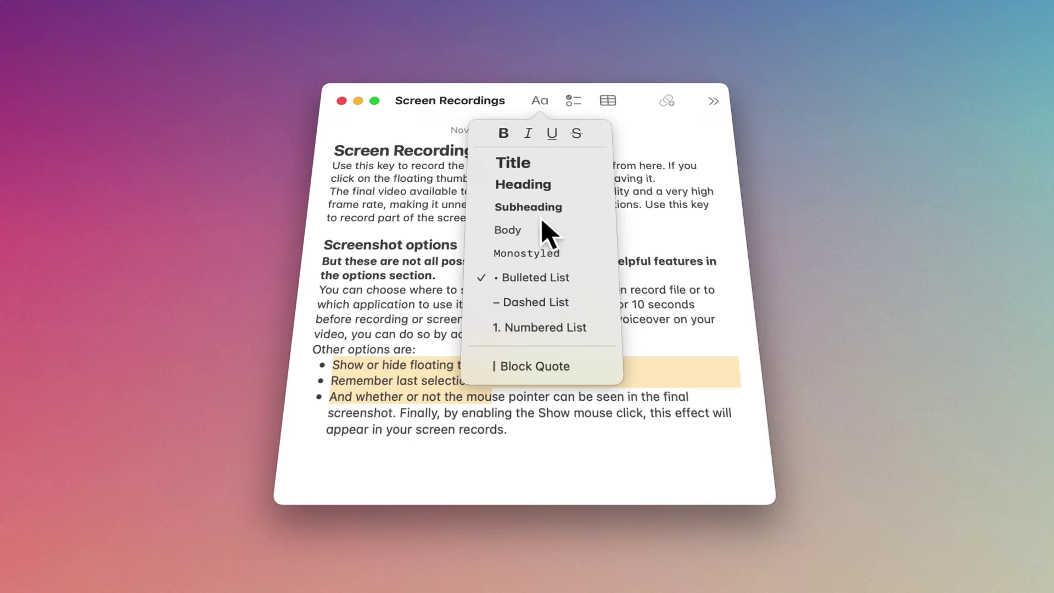
{"action": "left_click", "coordinate": [544, 369]}
{"action": "left_click", "coordinate": [546, 104]}
{"action": "left_click", "coordinate": [542, 323]}
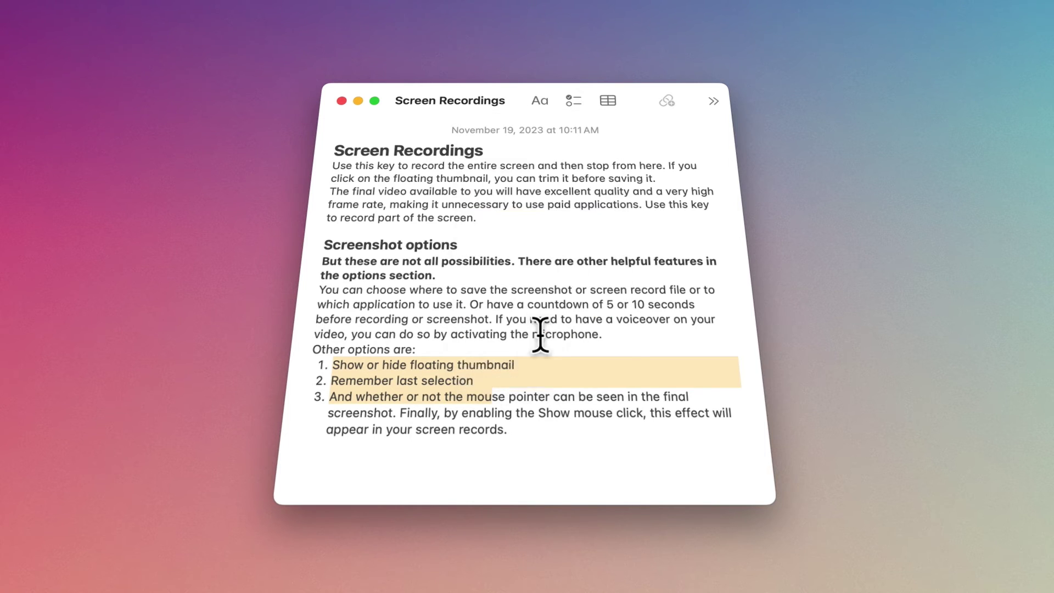
Turn the opening paragraph under the title into a block quote.
{"action": "left_click_drag", "start_coordinate": [477, 218], "coordinate": [332, 171]}
{"action": "left_click", "coordinate": [545, 100]}
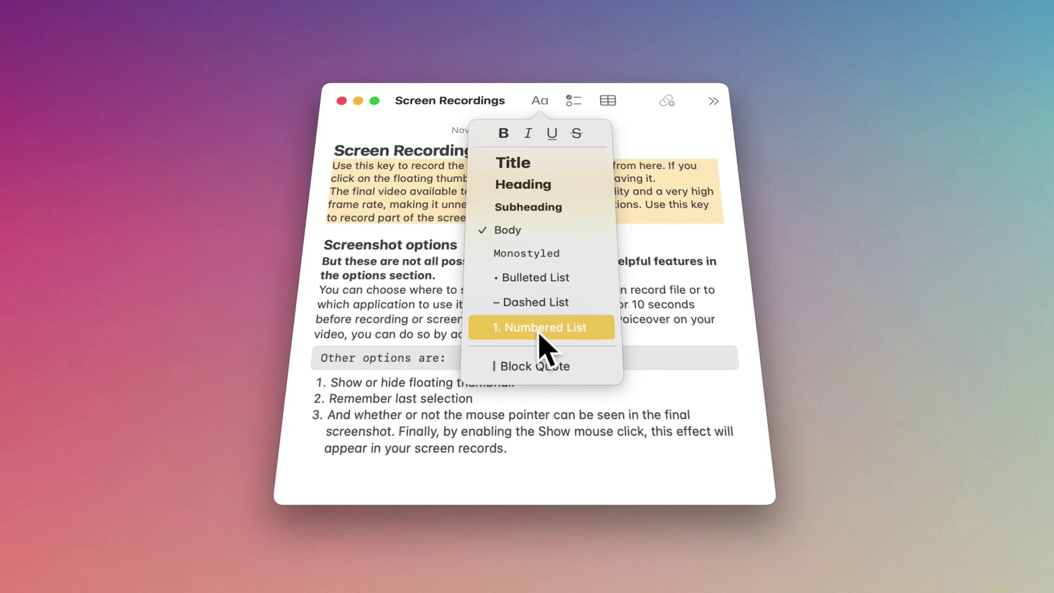
{"action": "left_click", "coordinate": [545, 366]}
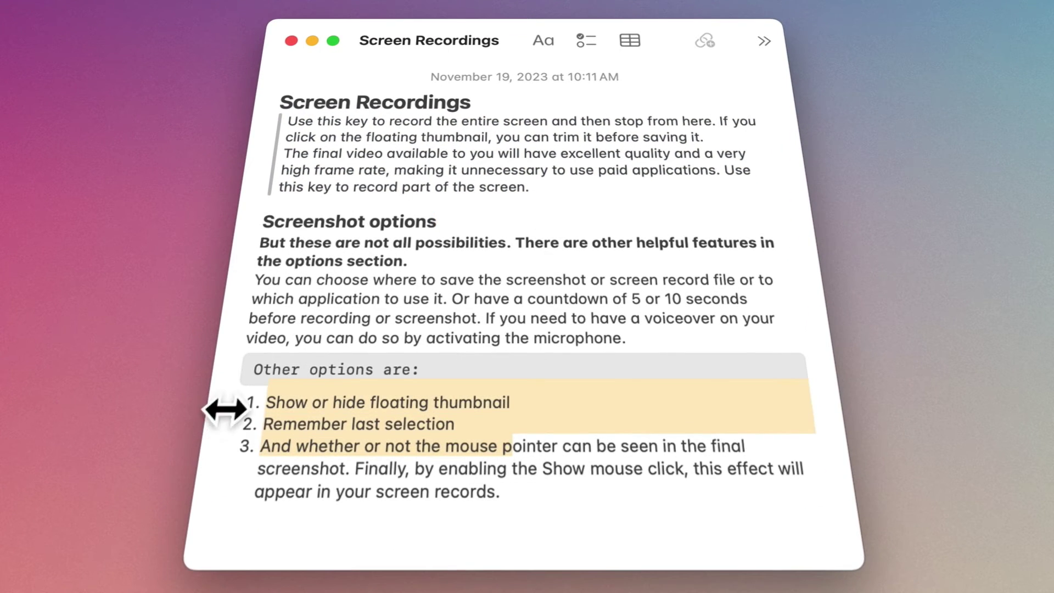
Convert the numbered options into a checklist and tick all three items, starting with Remember last selection.
{"action": "left_click", "coordinate": [586, 43]}
{"action": "left_click", "coordinate": [594, 107]}
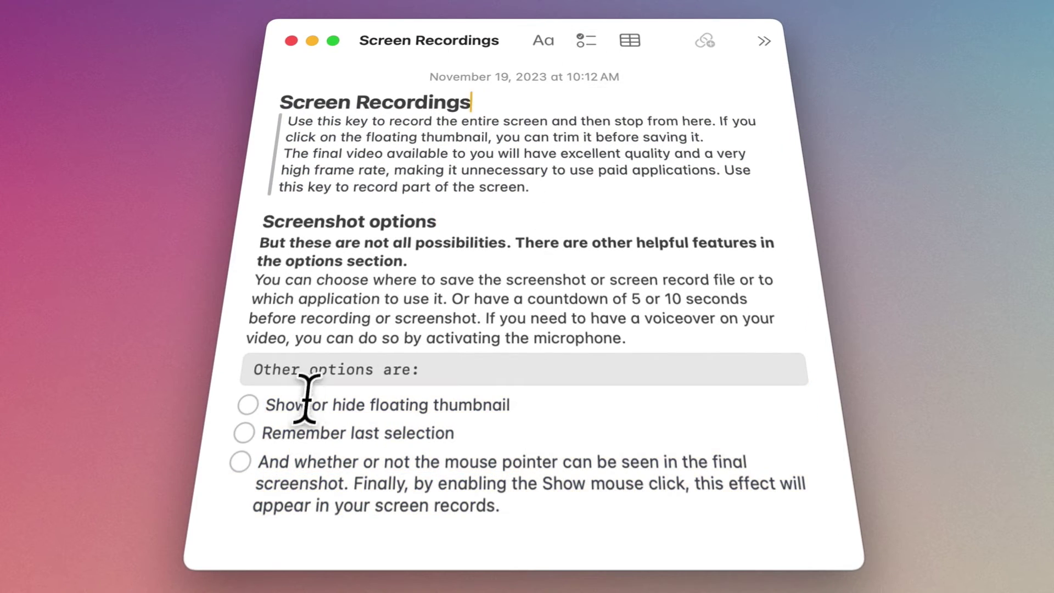
{"action": "left_click", "coordinate": [248, 405]}
{"action": "left_click", "coordinate": [251, 404]}
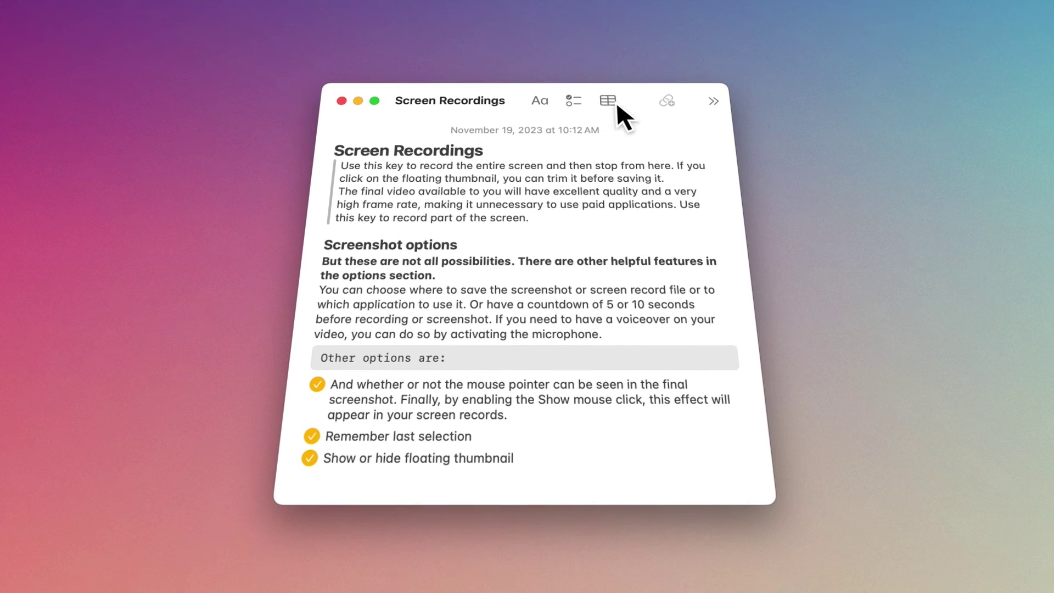
Insert a table below the checklist, select its rows and first column, and show the column options.
{"action": "left_click", "coordinate": [616, 102]}
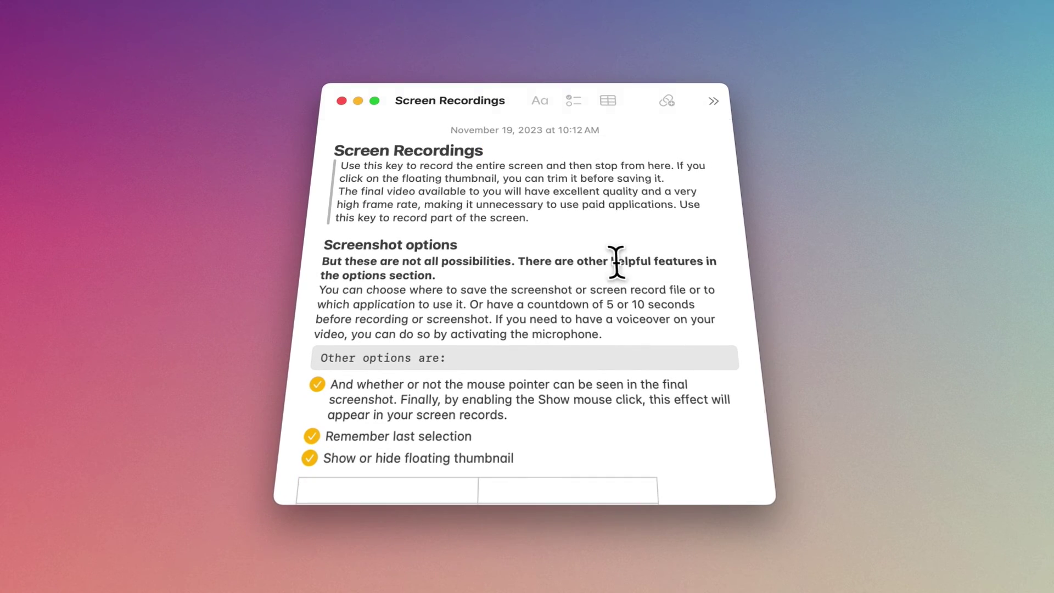
{"action": "left_click", "coordinate": [298, 408]}
{"action": "left_click", "coordinate": [298, 432]}
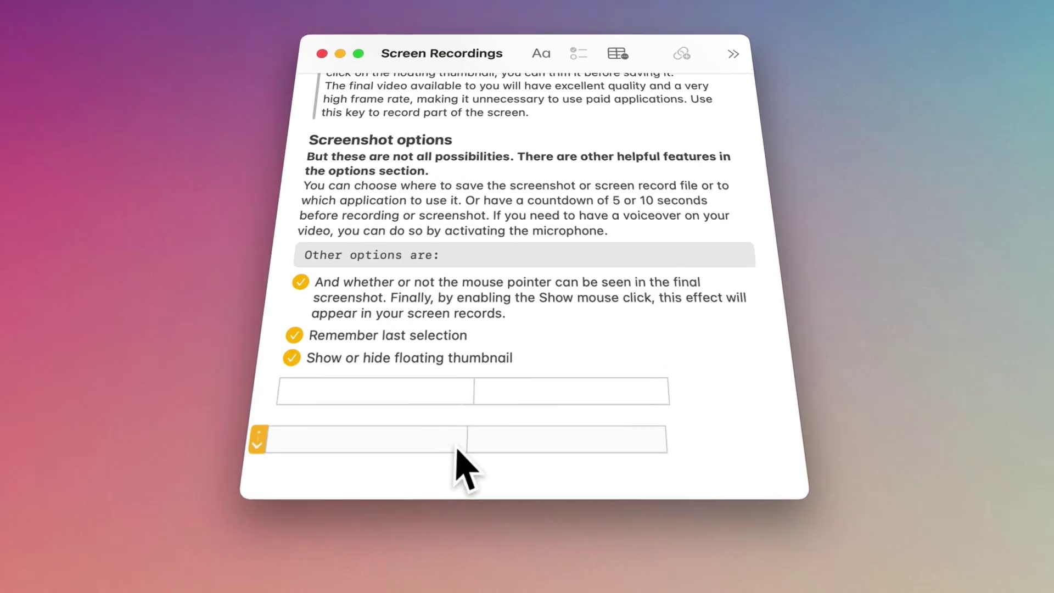
{"action": "left_click", "coordinate": [394, 389]}
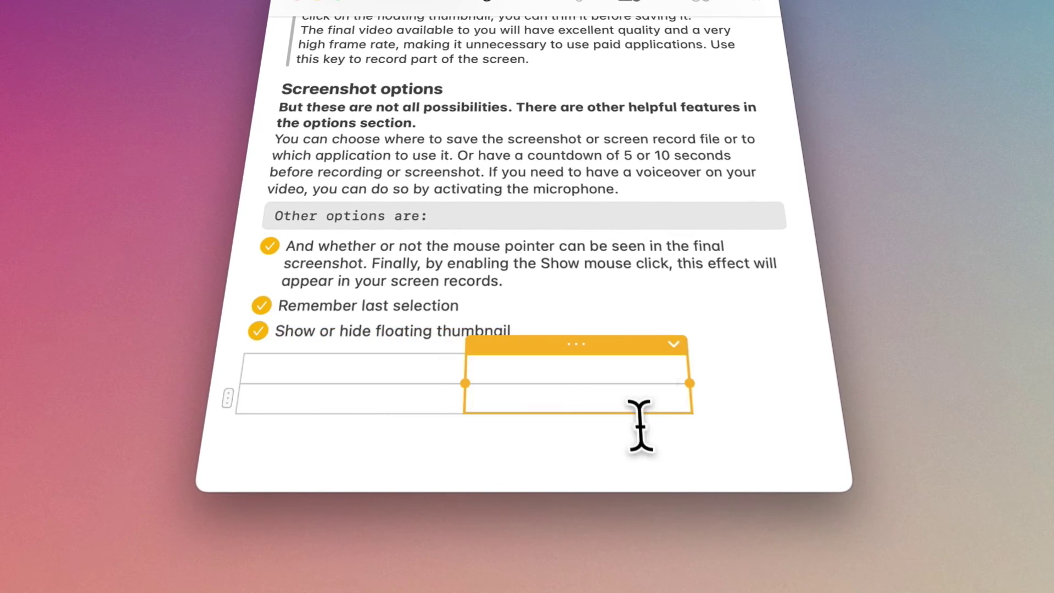
{"action": "left_click", "coordinate": [674, 343]}
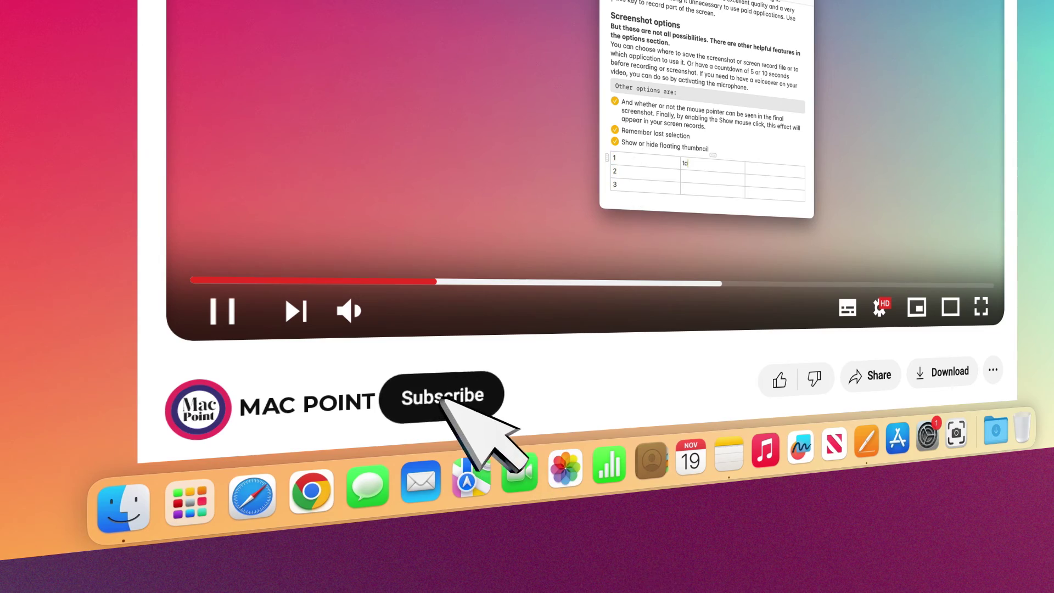
Subscribe to the Mac Point channel and like the video on YouTube.
{"action": "left_click", "coordinate": [441, 399]}
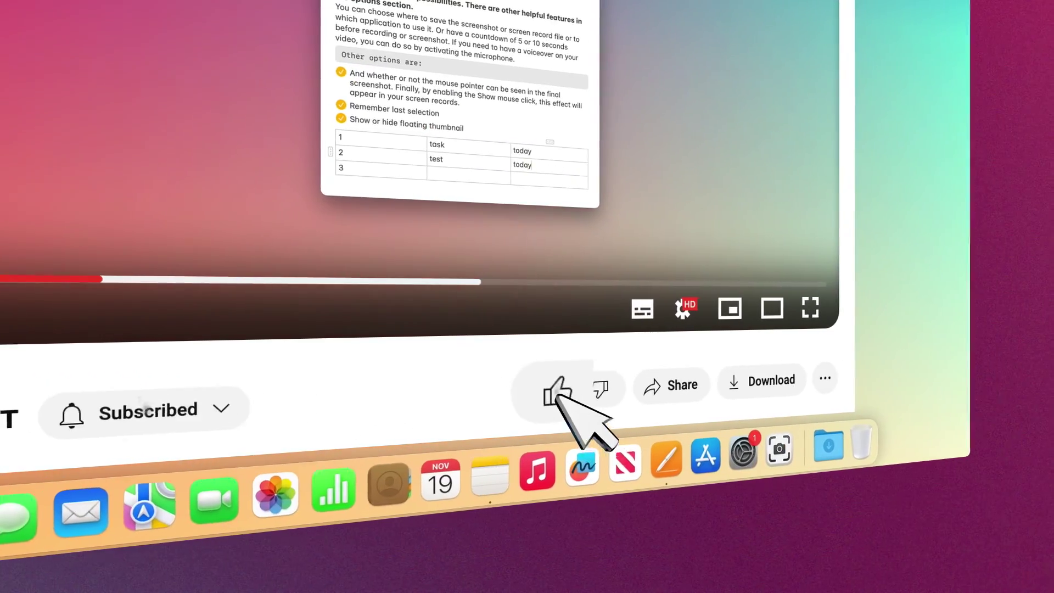
{"action": "left_click", "coordinate": [555, 396]}
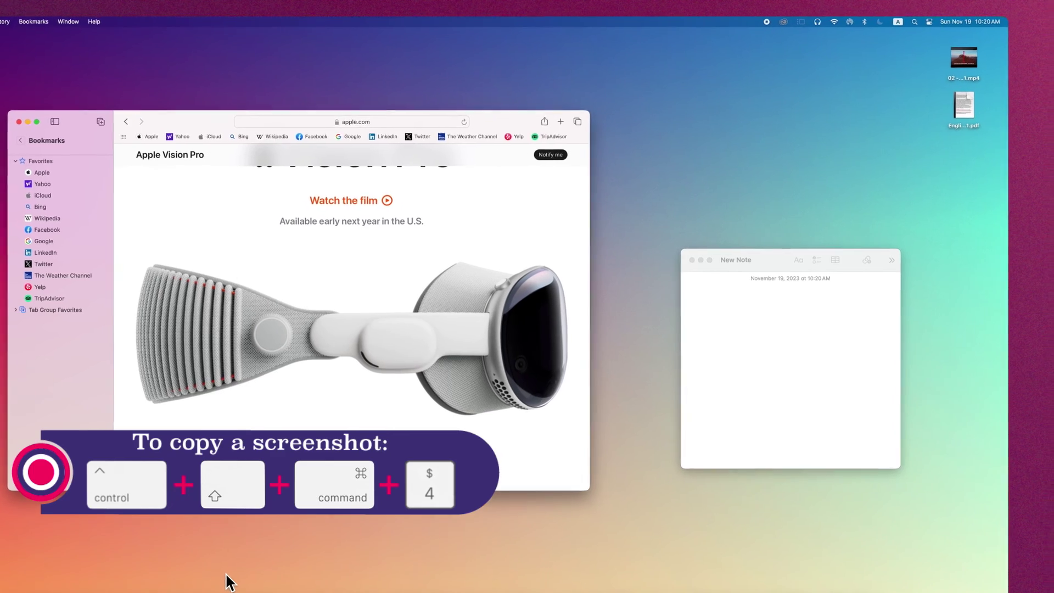
Capture the Apple Vision Pro headset image to the clipboard and paste it into the quick note.
{"action": "key", "text": "ctrl+shift+super+4"}
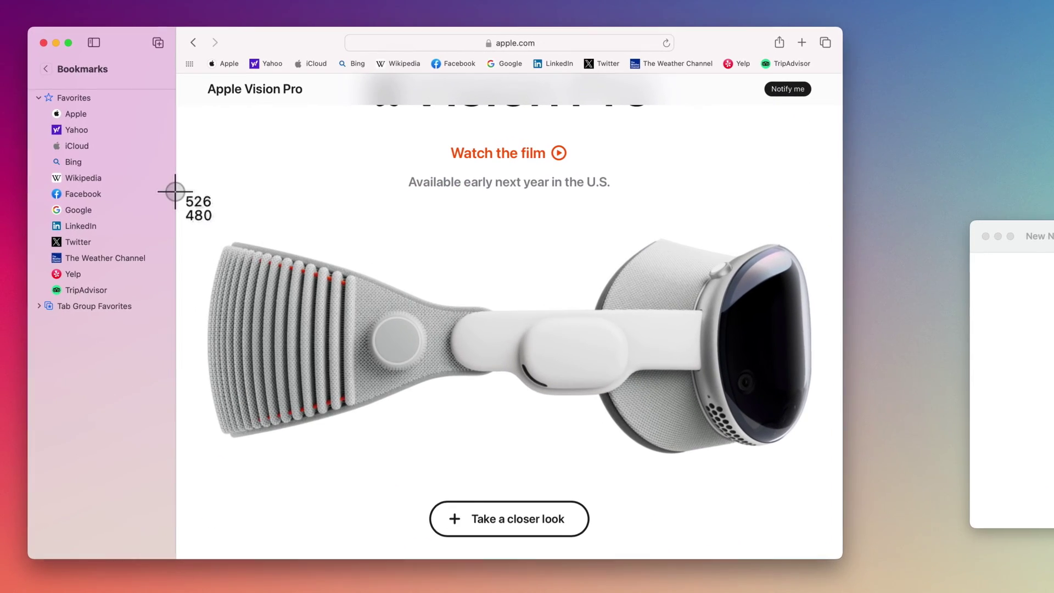
{"action": "left_click_drag", "start_coordinate": [177, 192], "coordinate": [825, 485]}
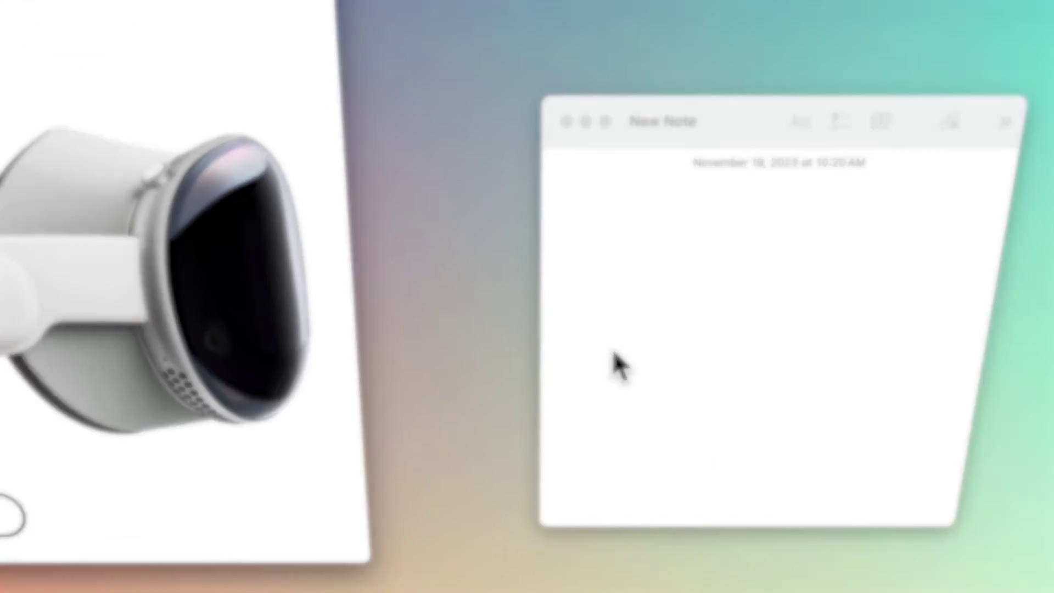
{"action": "right_click", "coordinate": [1051, 349]}
{"action": "left_click", "coordinate": [468, 404]}
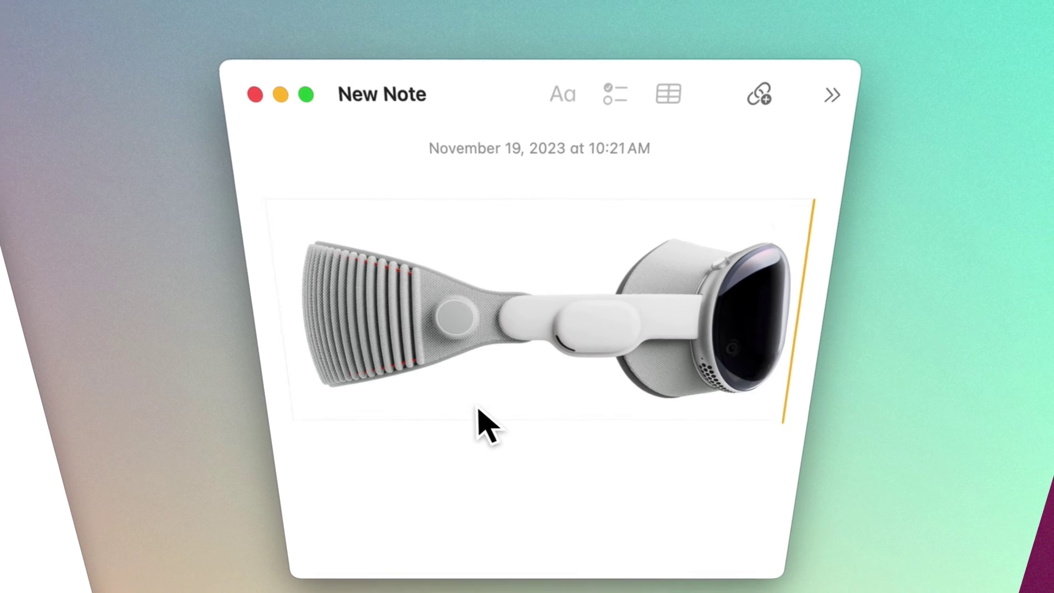